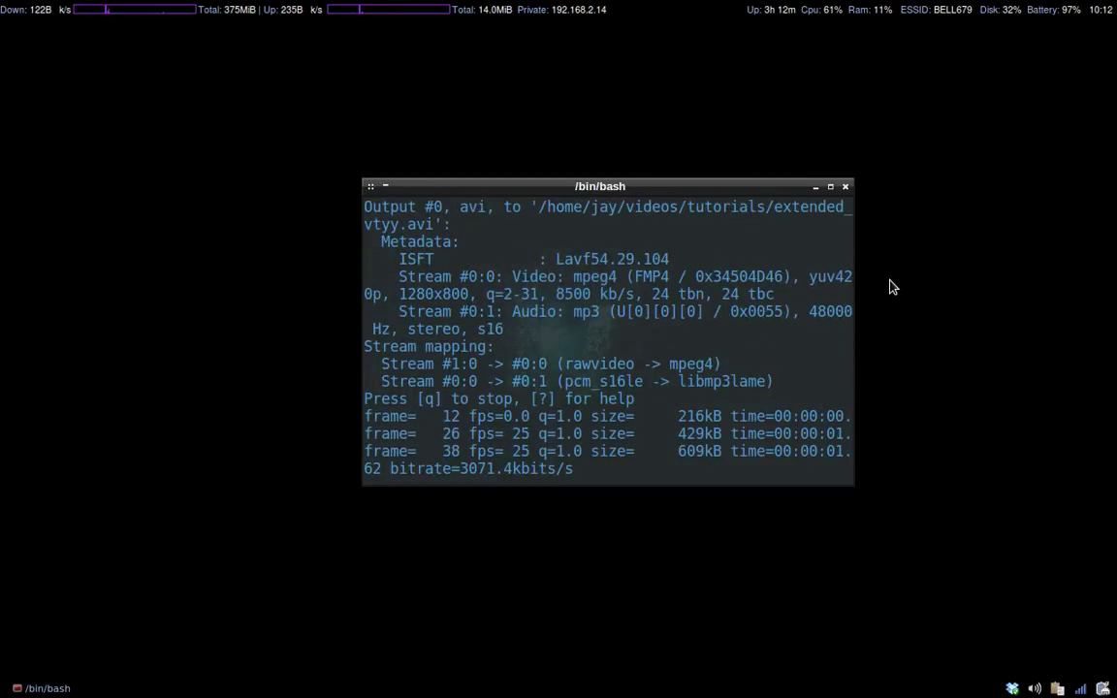
Switch to the maximized Cisco Packet Tracer window showing the acl_blank.pkt topology.
key("ctrl+alt+Right")
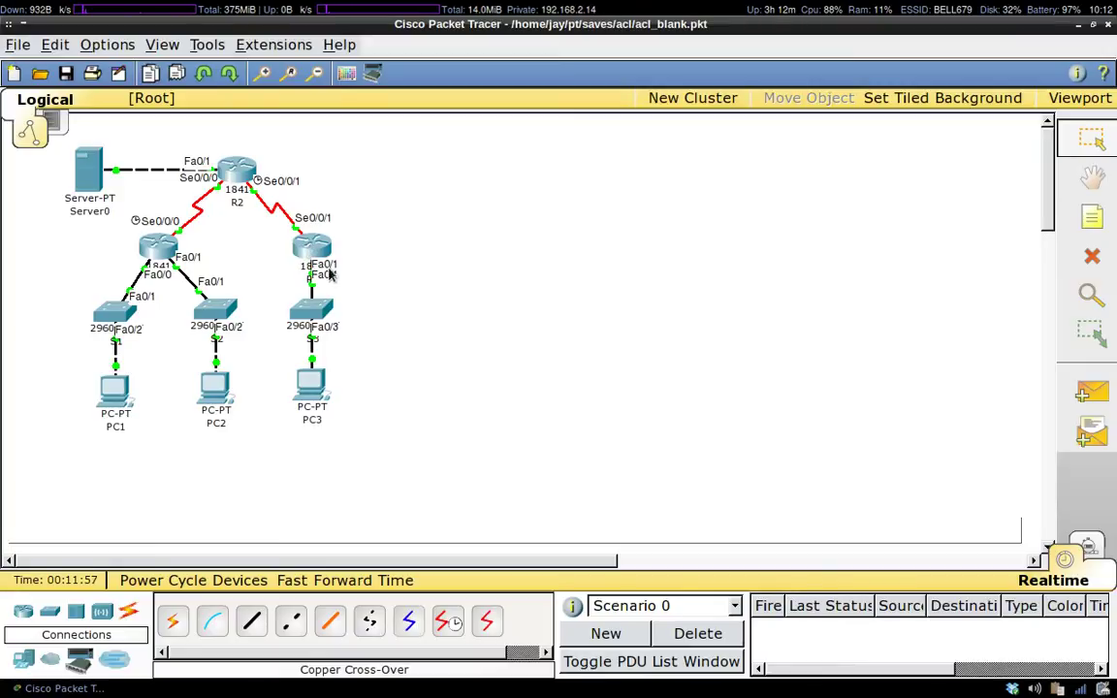
Reopen acl_blank.pkt from Recent Files, discard unsaved changes, and open router R3's window.
left_click(315, 249)
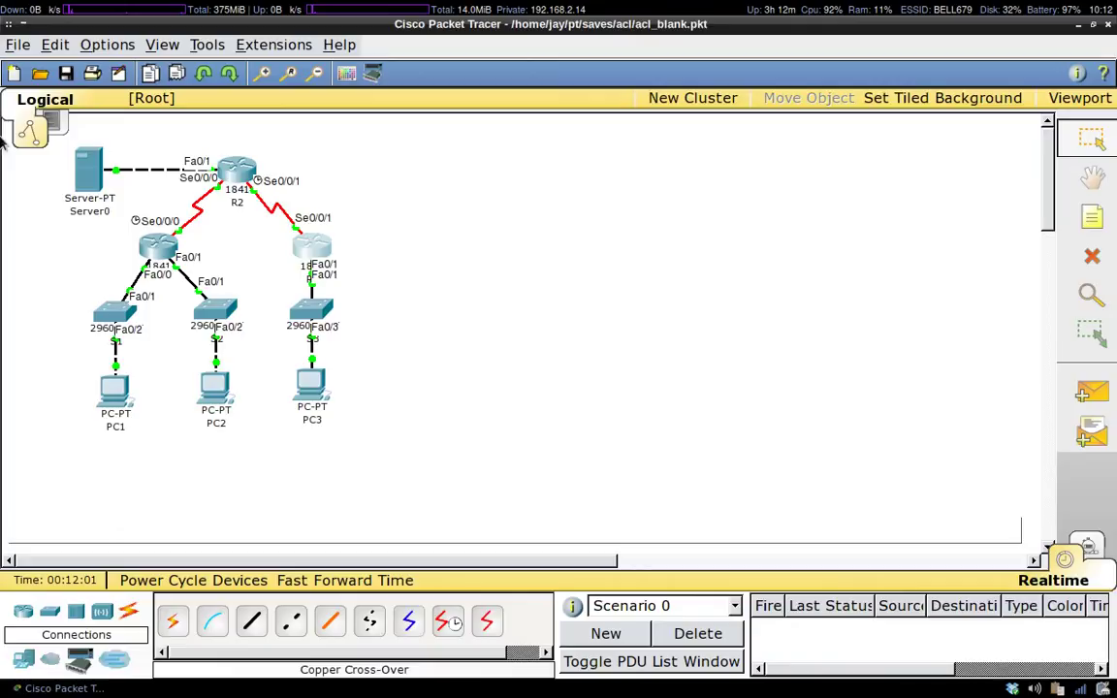
left_click(19, 45)
mouse_move(86, 260)
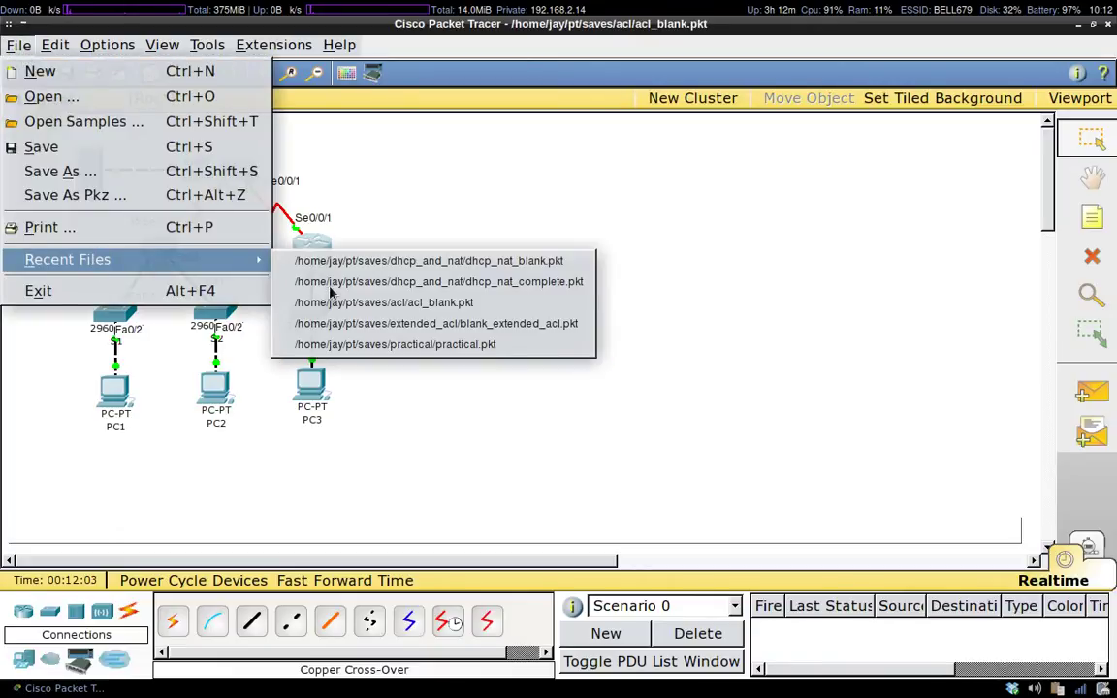
left_click(441, 306)
left_click(559, 371)
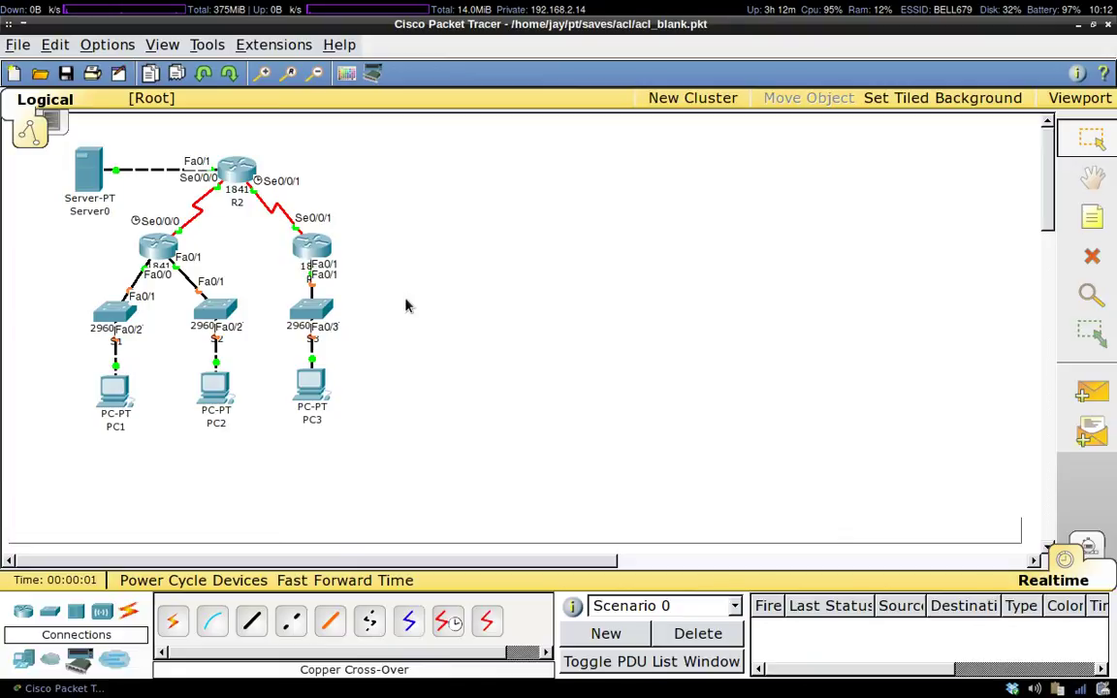
left_click(312, 250)
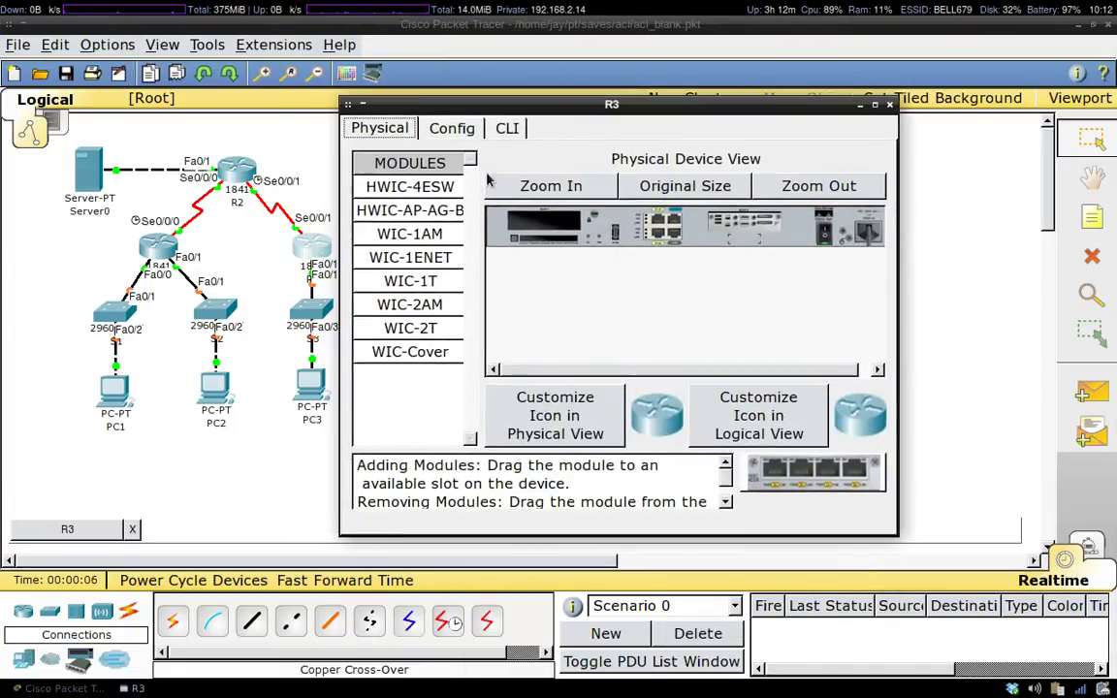
In R3's CLI, enter privileged EXEC mode with en and global configuration with conf t.
left_click(507, 128)
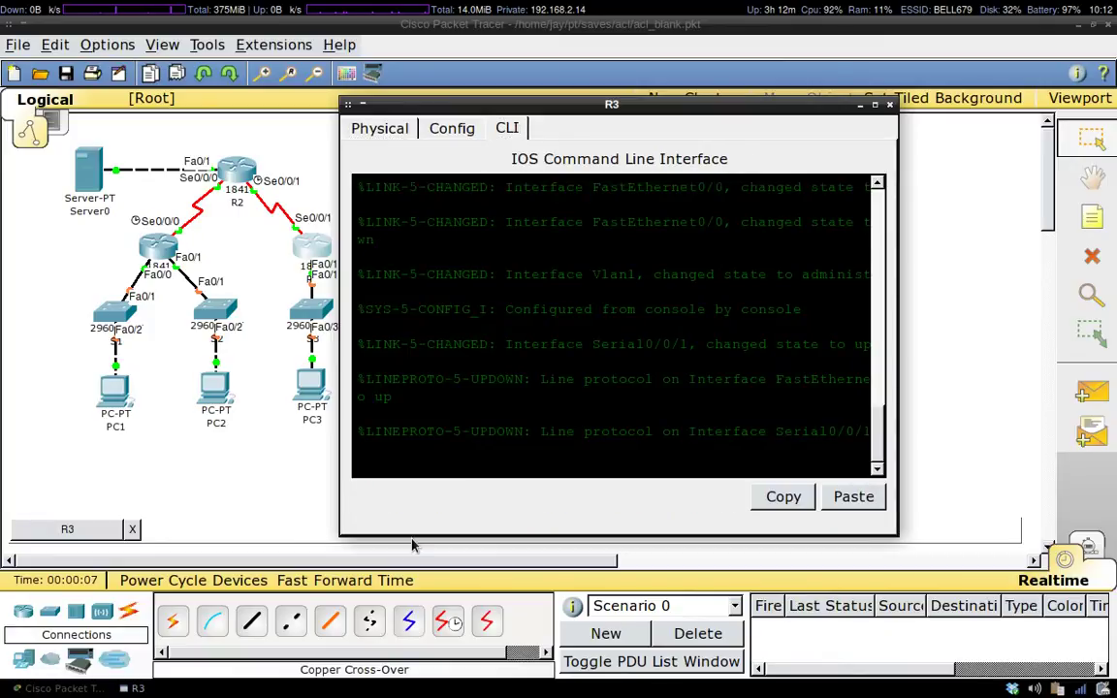
key("Return")
key("Return")
type("en")
key("Return")
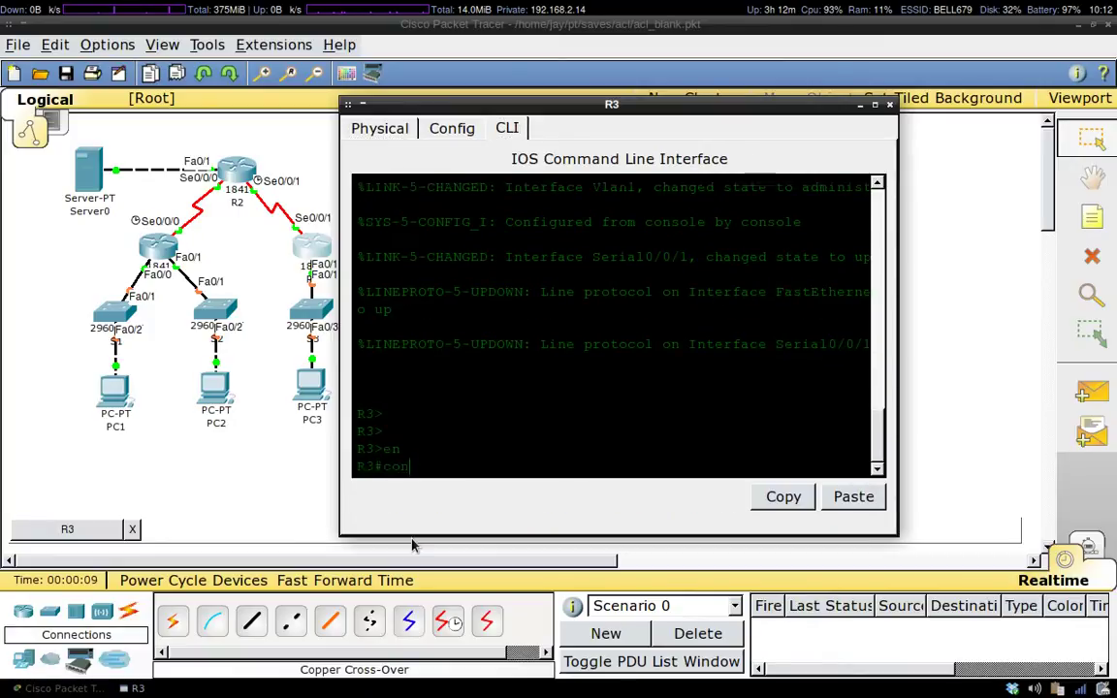
type("conf t")
key("Return")
Under line vty 0 14, set the line password and enable login.
key("Return")
key("Return")
key("Return")
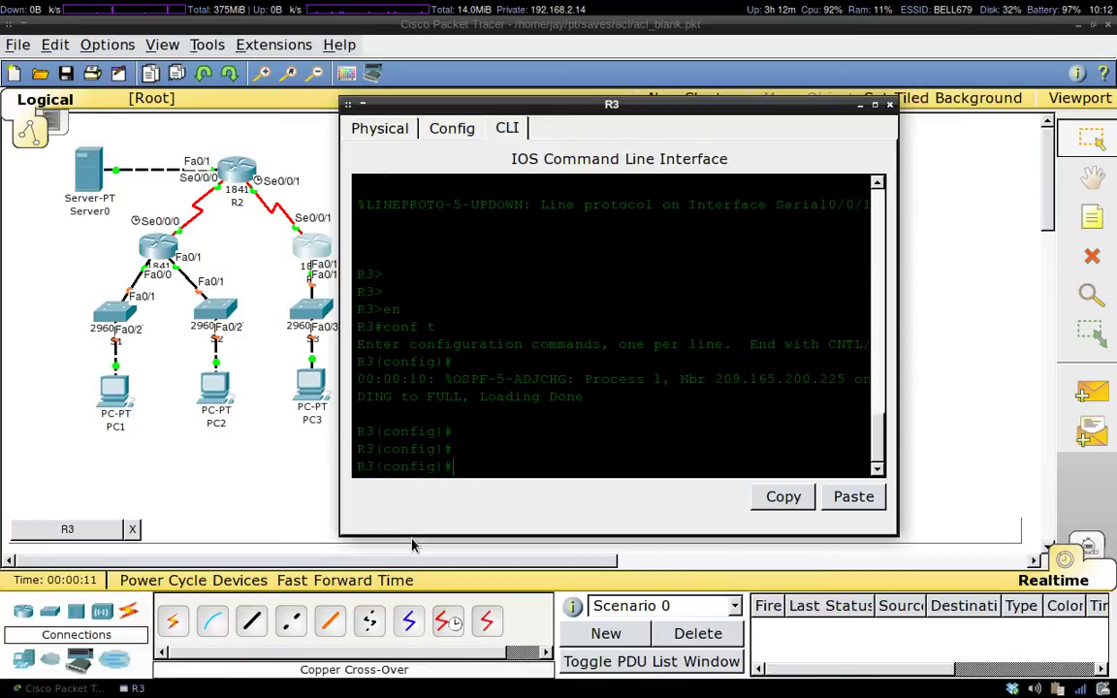
type("lin vty 0 14")
key("Return")
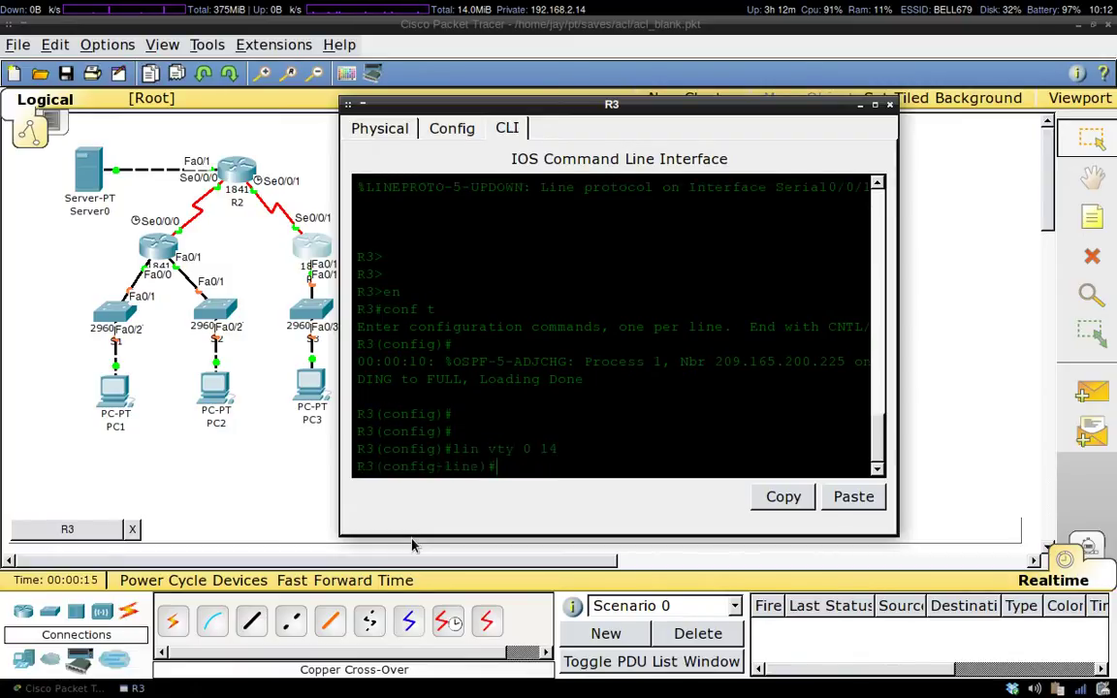
type("pass cisco")
key("Return")
type("login")
key("Return")
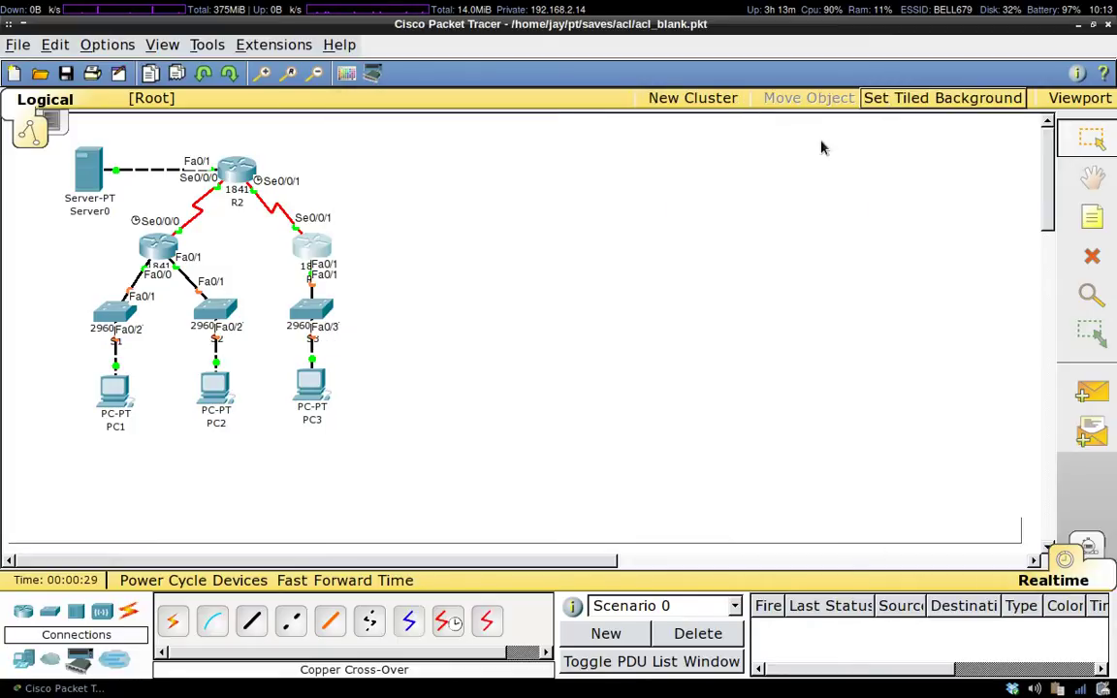
Close R3's window and open PC1's Desktop Command Prompt beside the topology.
left_click(888, 104)
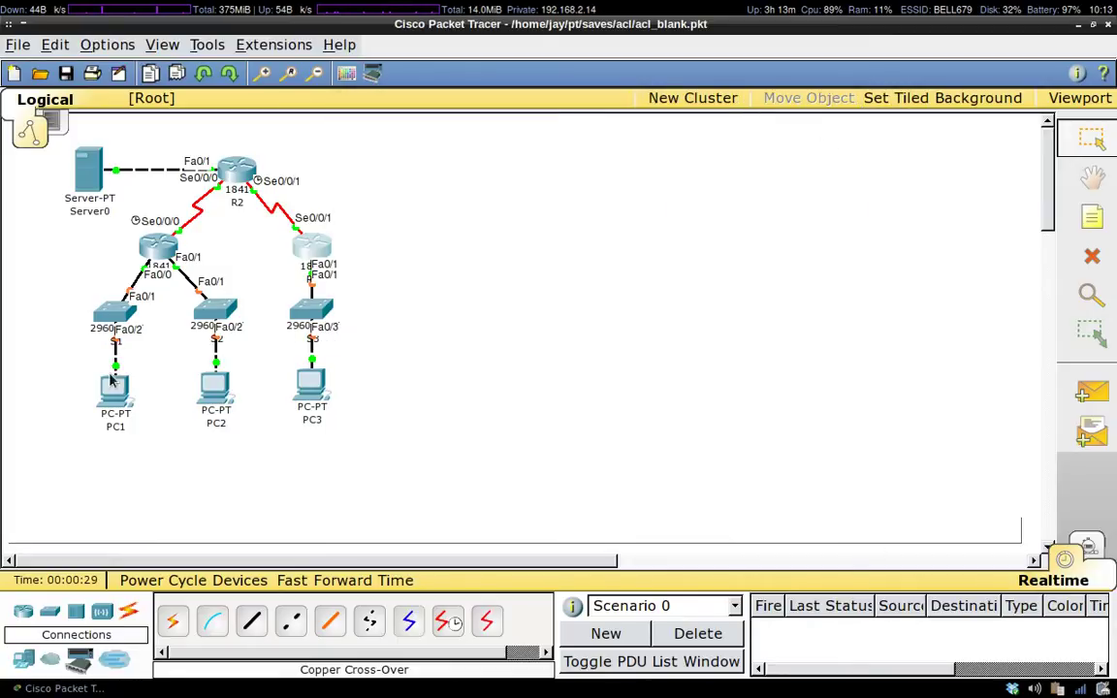
left_click(112, 381)
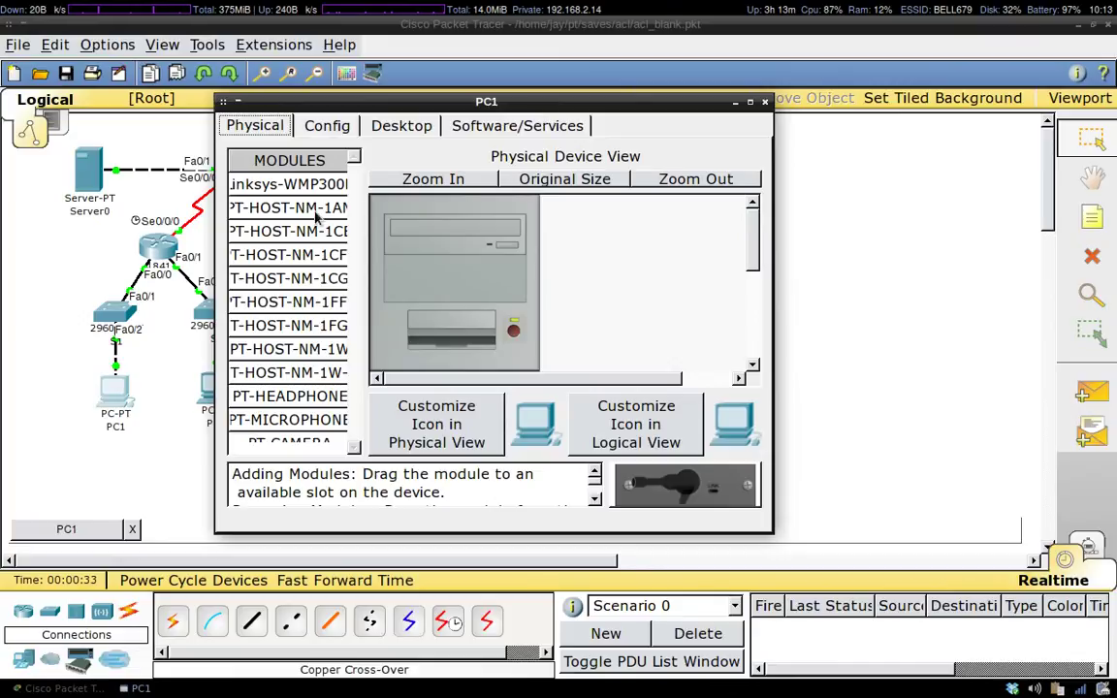
left_click(397, 124)
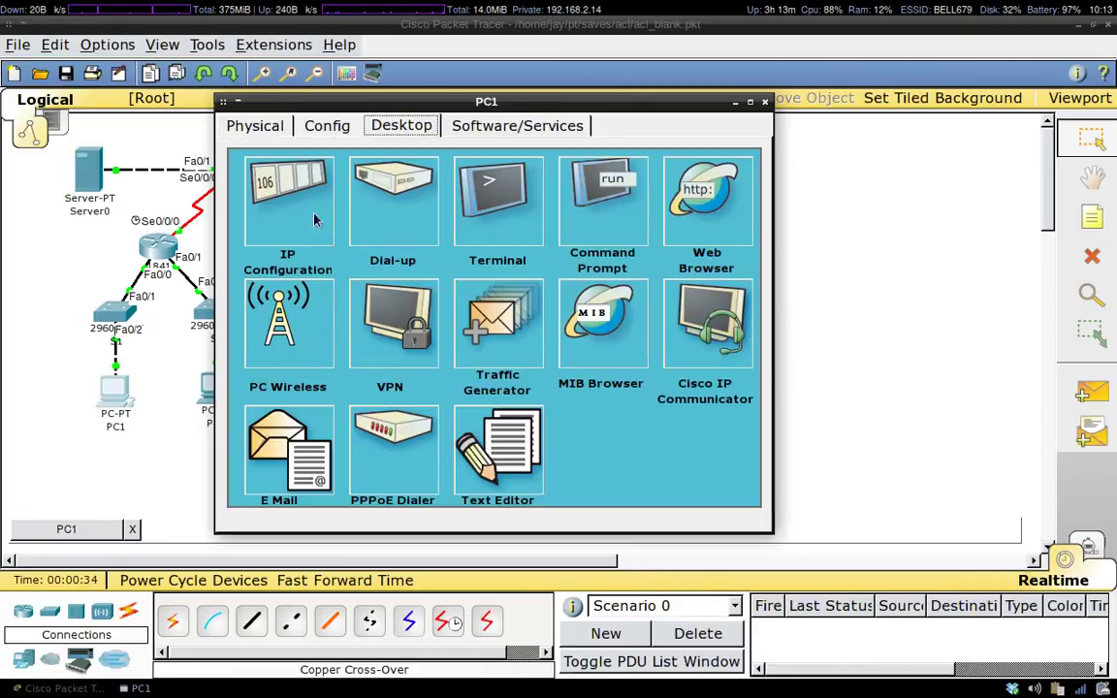
left_click(588, 211)
left_click_drag(561, 101, 877, 78)
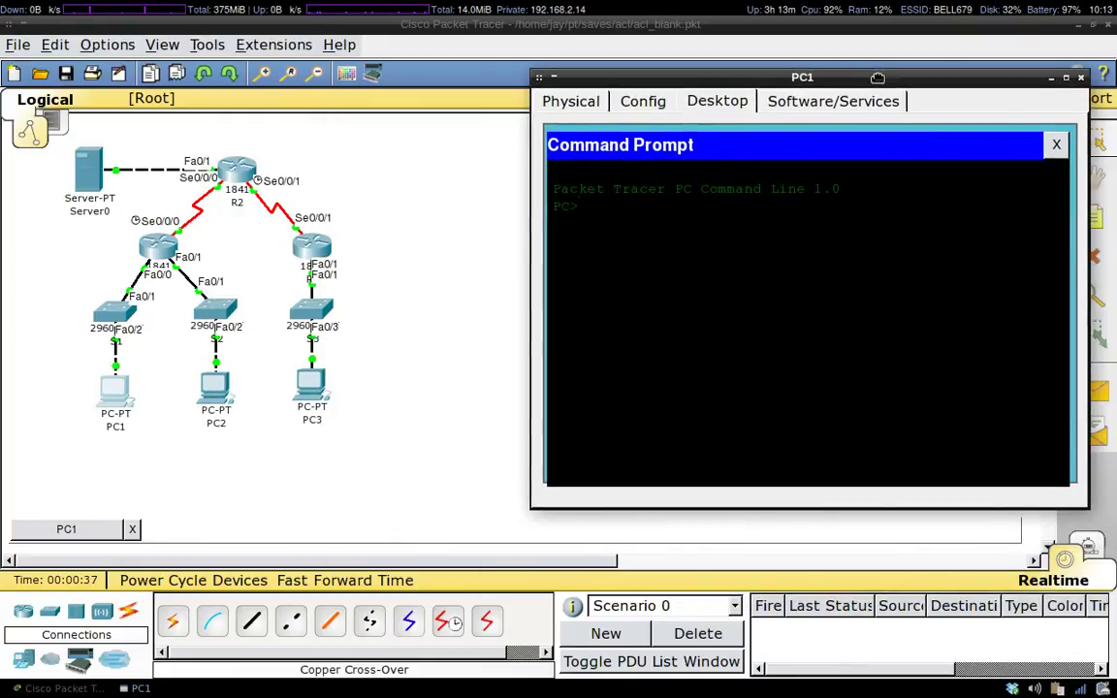
left_click(315, 250)
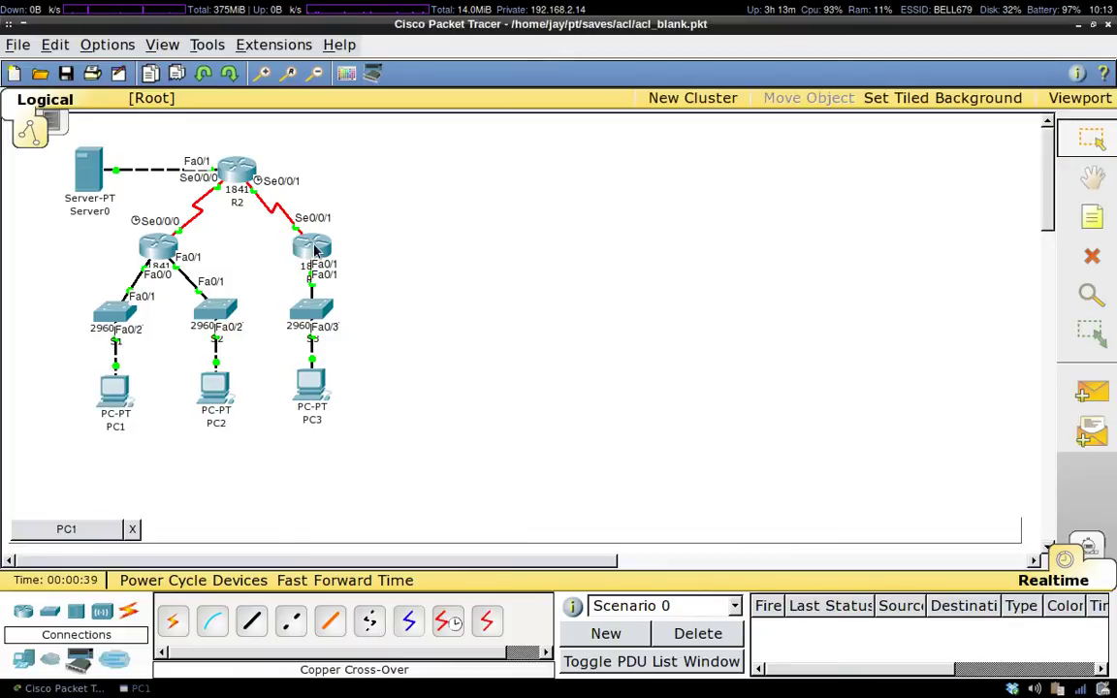
mouse_move(315, 250)
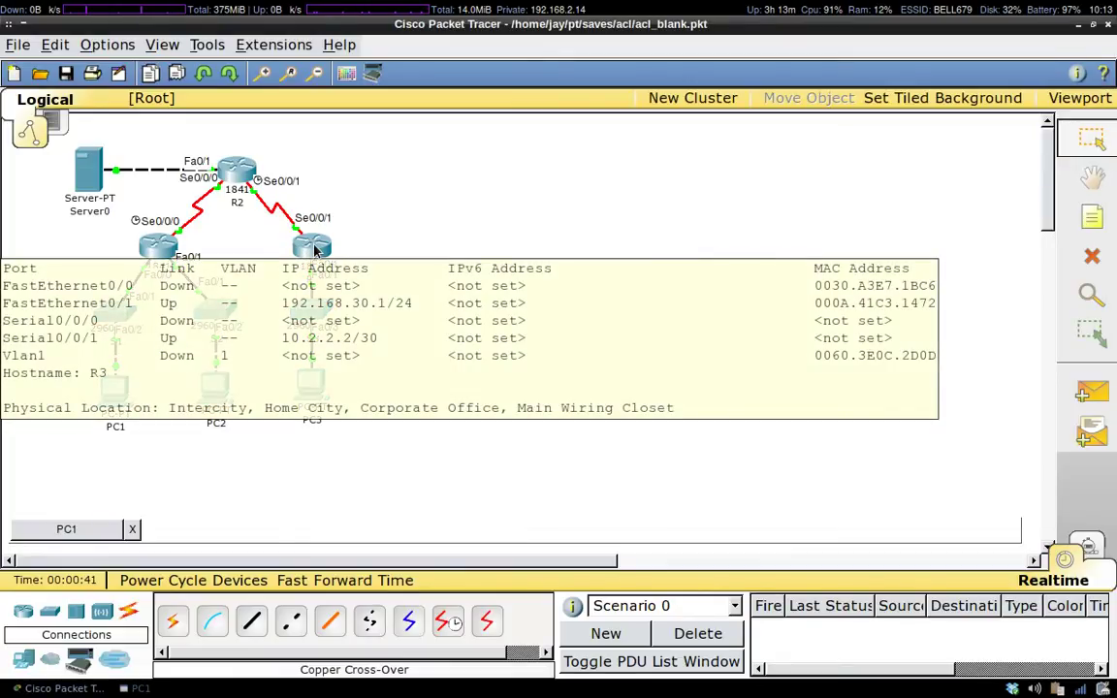
left_click(66, 529)
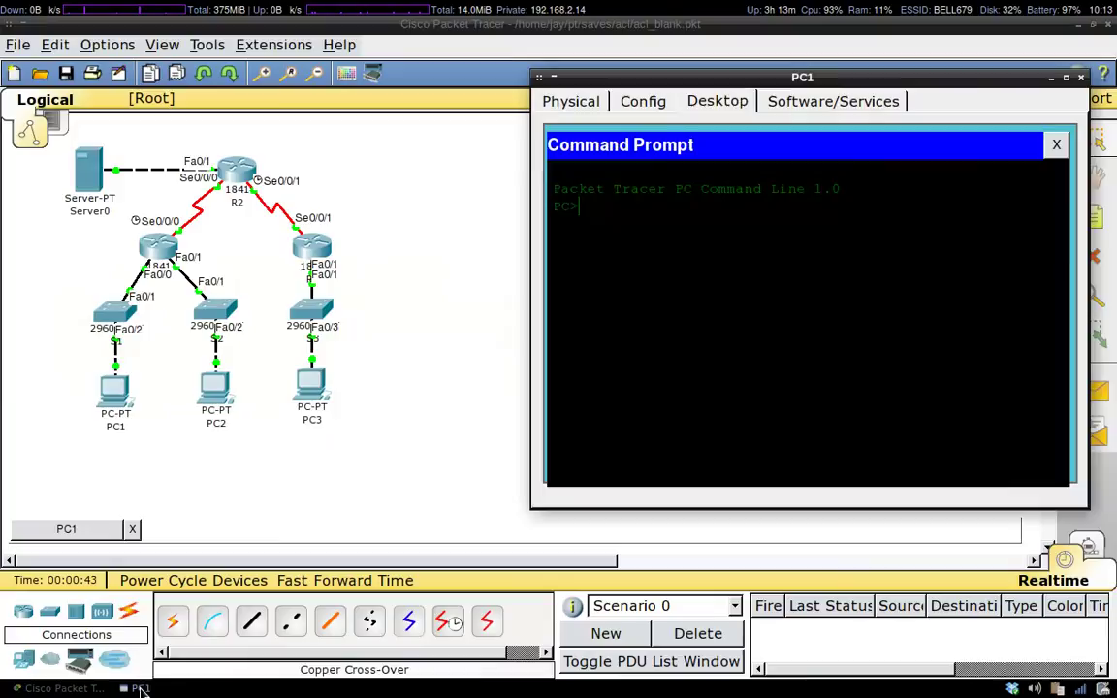
Telnet from PC1 to 192.168.30.1, log in, try en, then exit the session.
type("telnet 192.168.30.1")
key("Return")
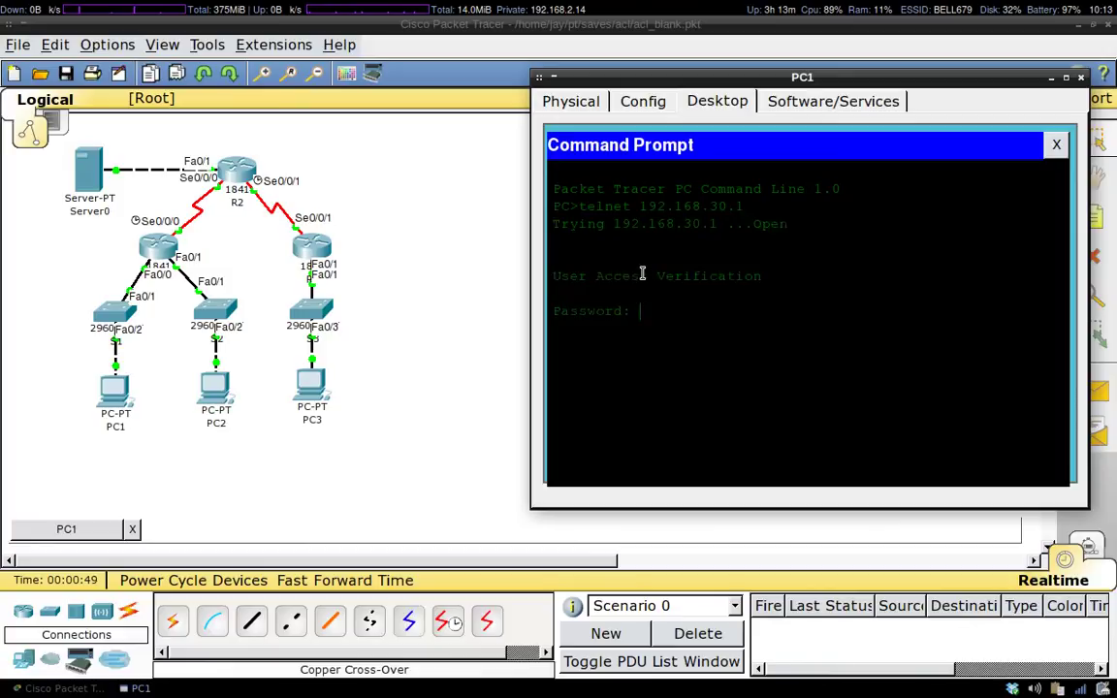
type("cisco")
key("Return")
type("en")
key("Return")
type("exit")
key("Return")
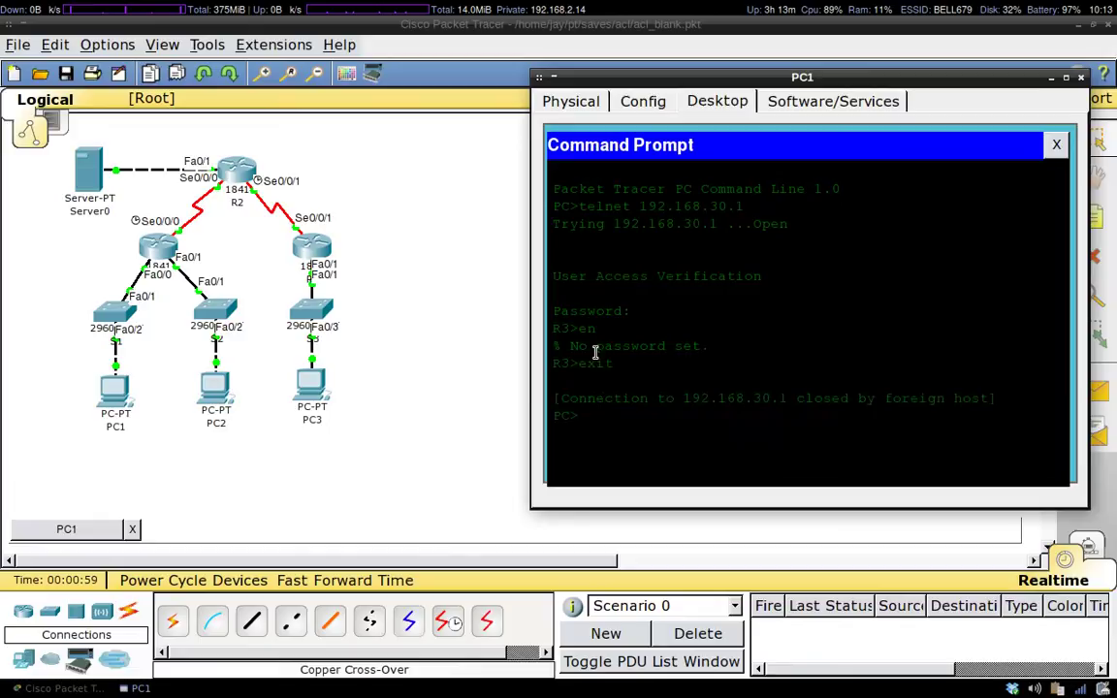
left_click(344, 459)
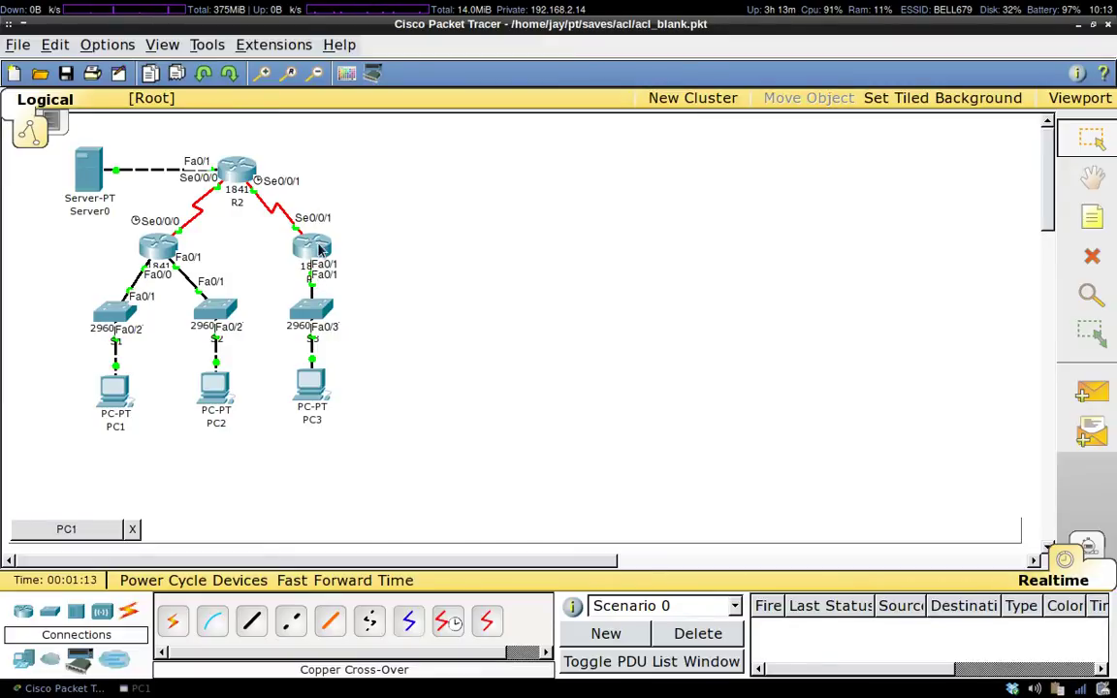
mouse_move(315, 251)
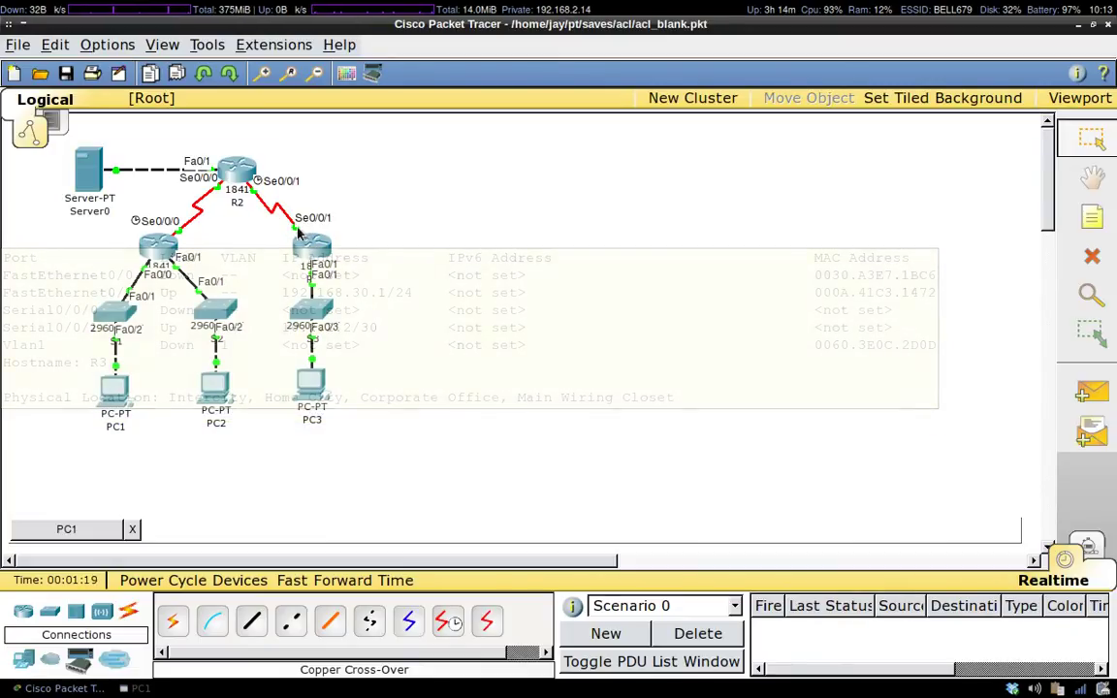
On R3, leave line configuration and run 'ip access-list extended NO_TELNET'.
left_click(315, 251)
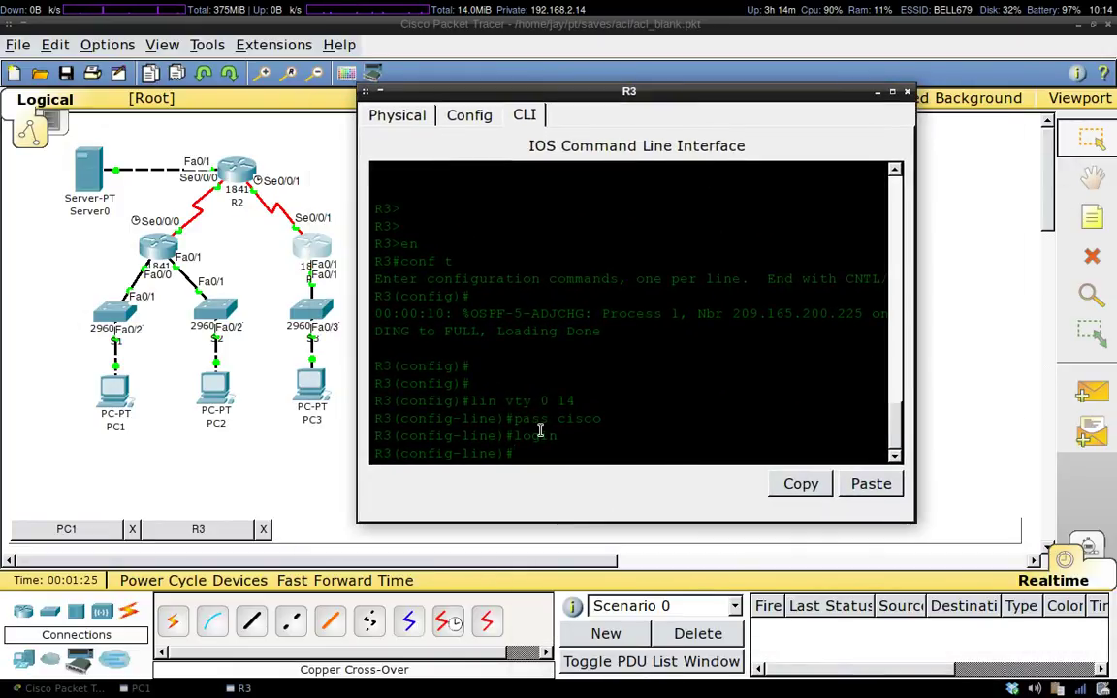
type("exit")
key("Return")
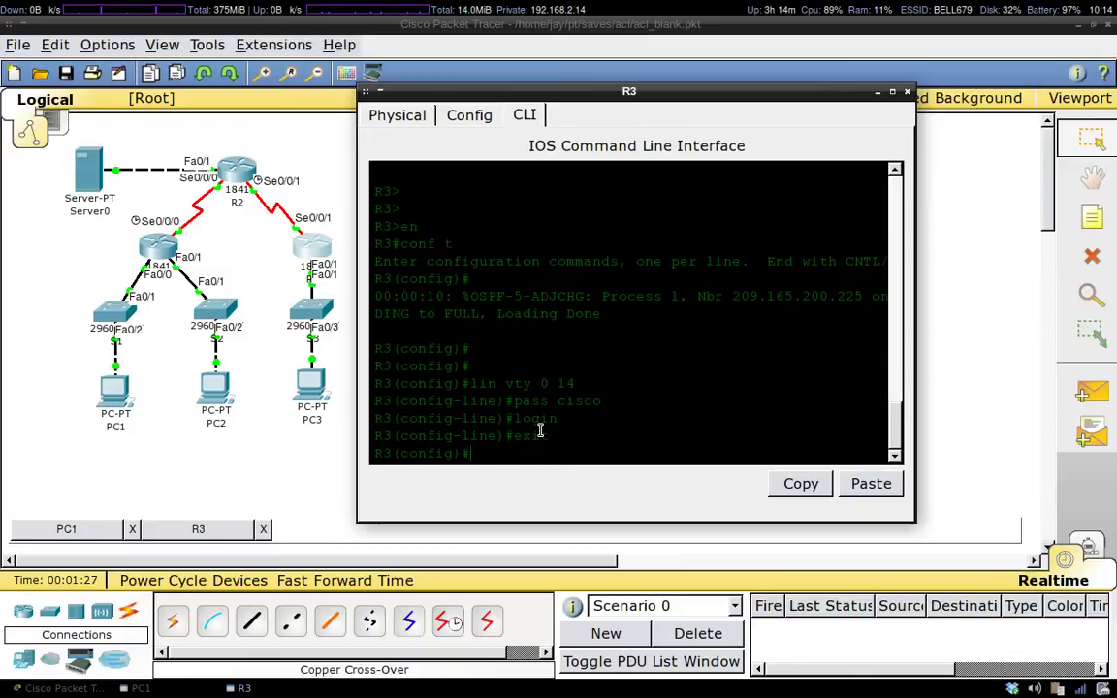
type("ip ac")
key("Tab")
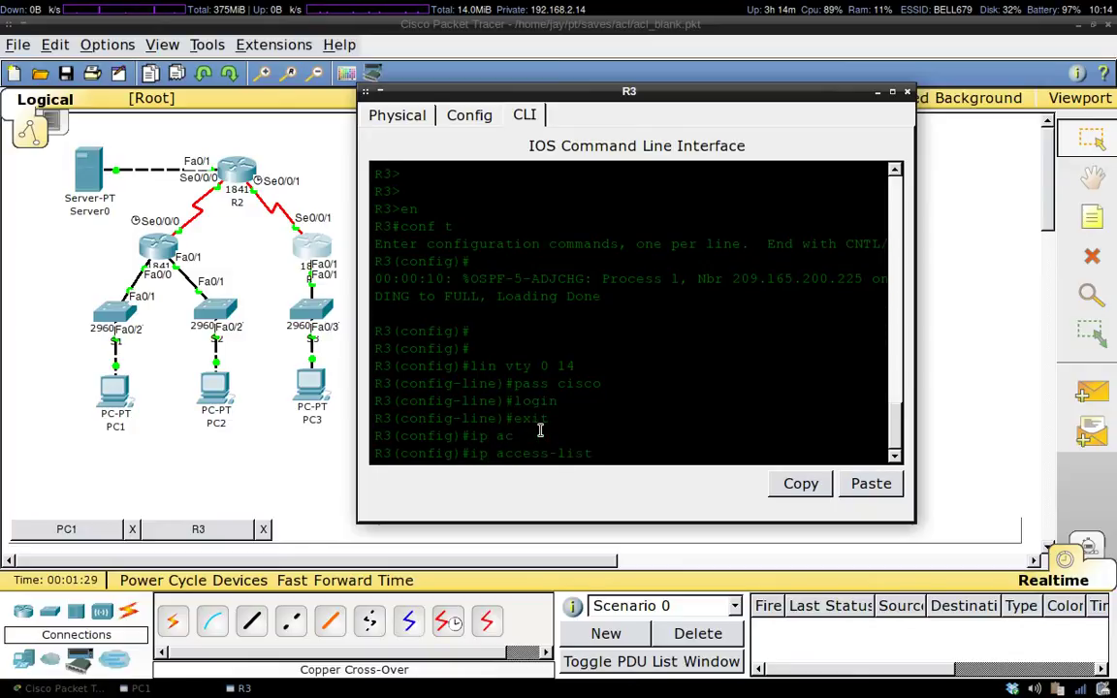
type("extended")
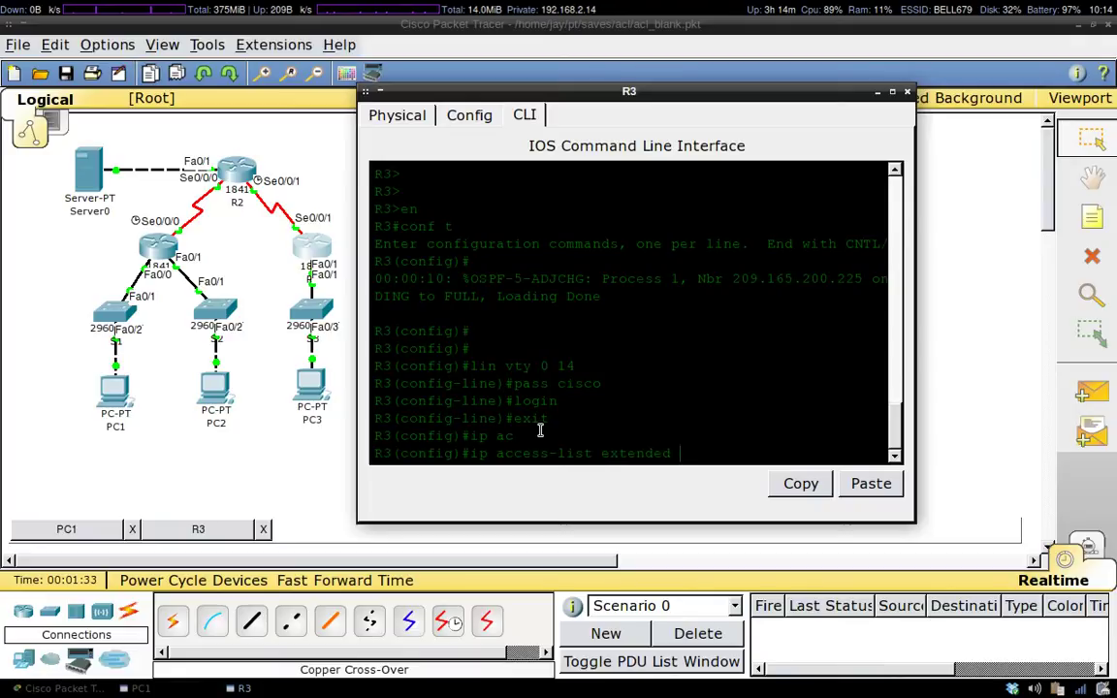
type(" NO")
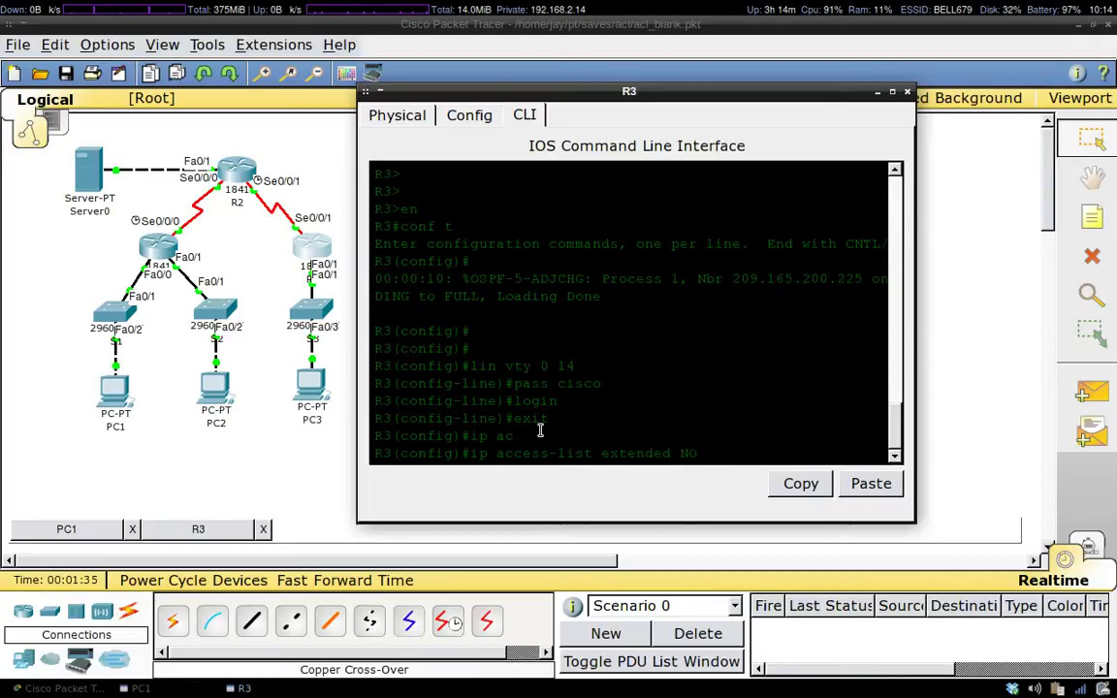
type("_TELNET")
key("Return")
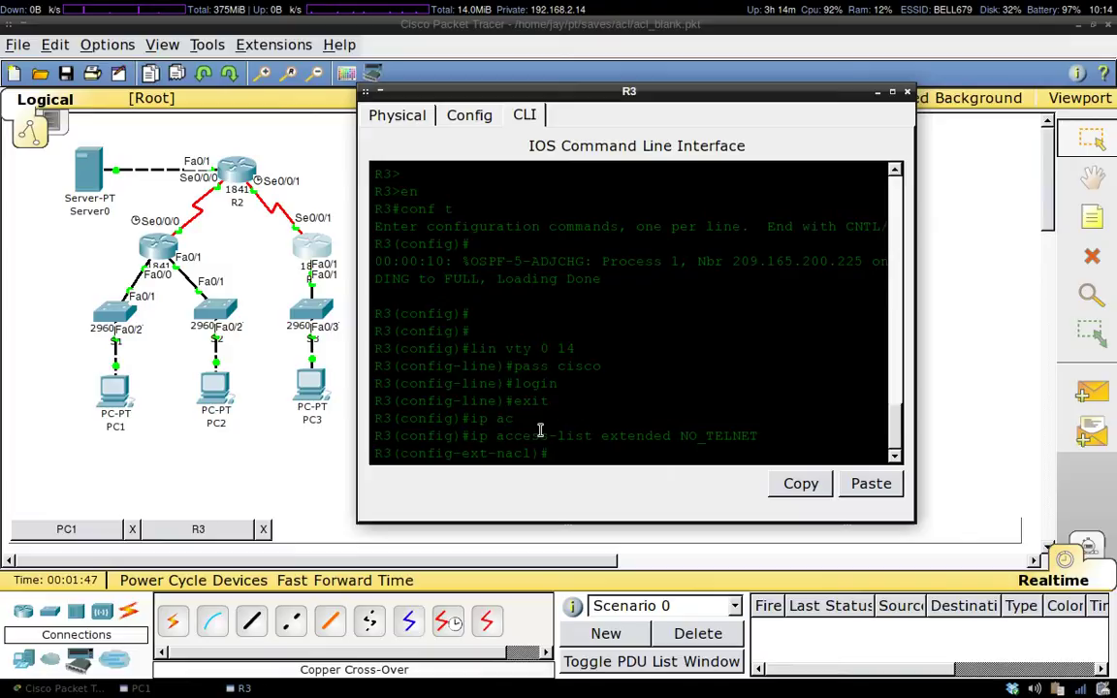
Type 'deny tcp host 192.168.11.10' using ? help, then maximize R3's console.
type("eny")
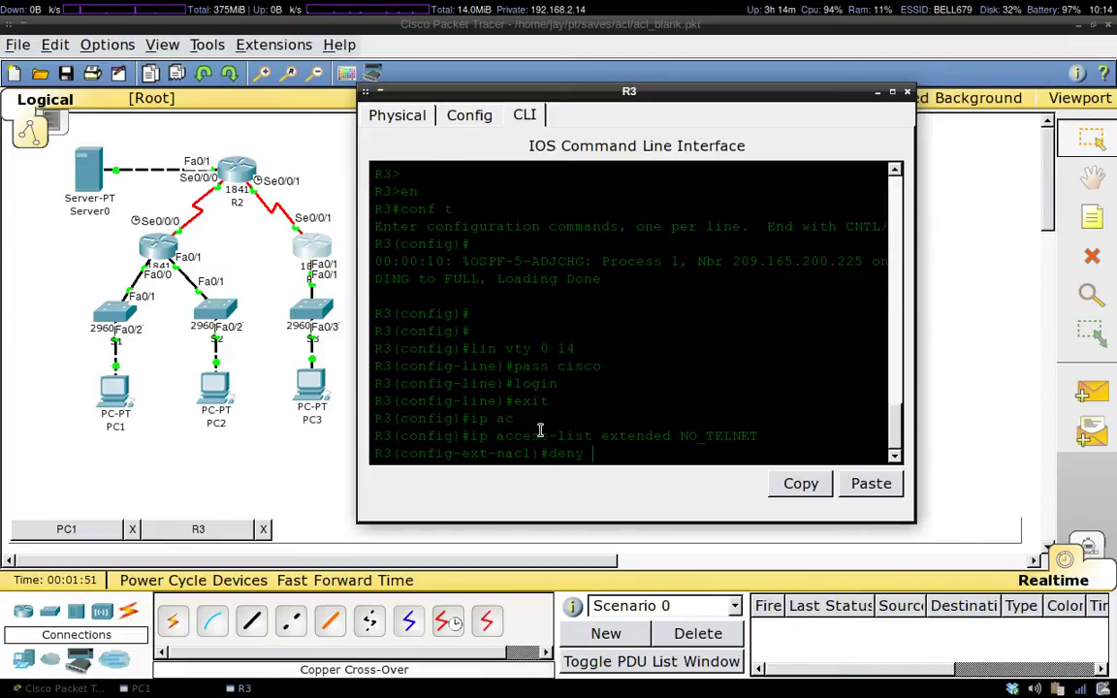
type(" ?")
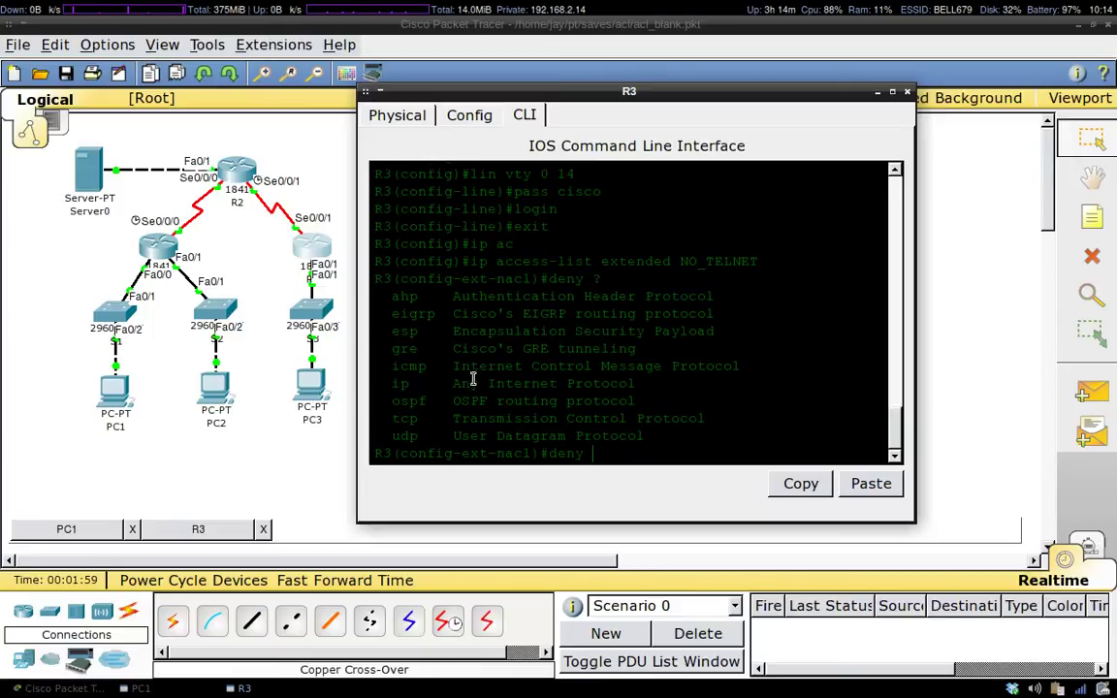
left_click_drag(419, 423, 403, 422)
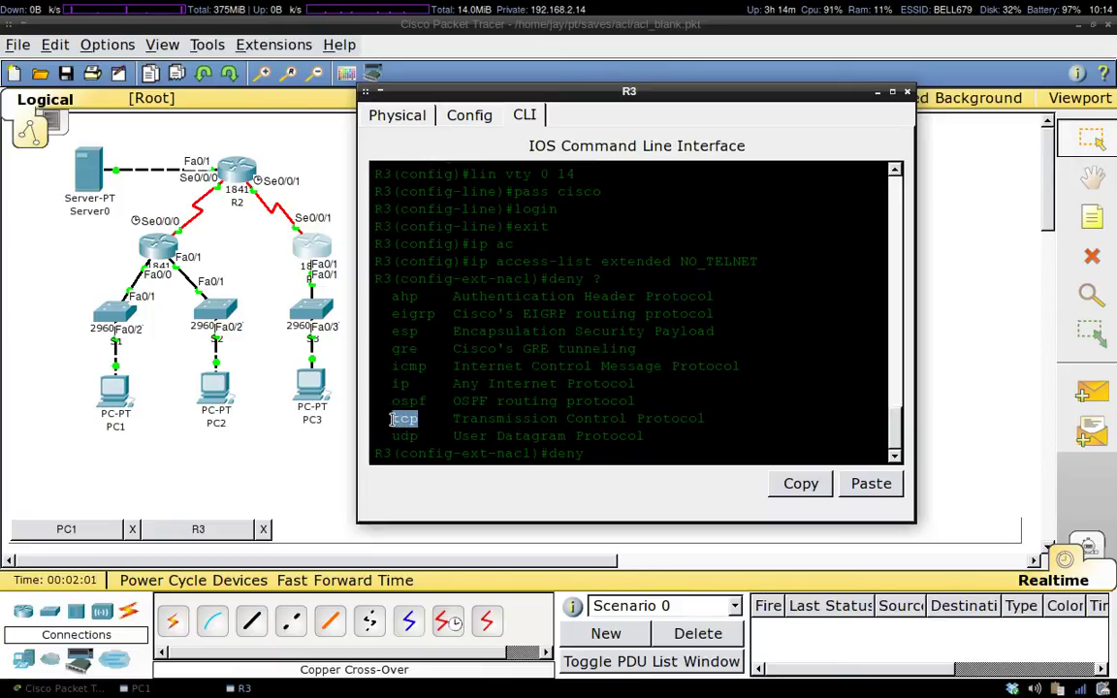
left_click(729, 459)
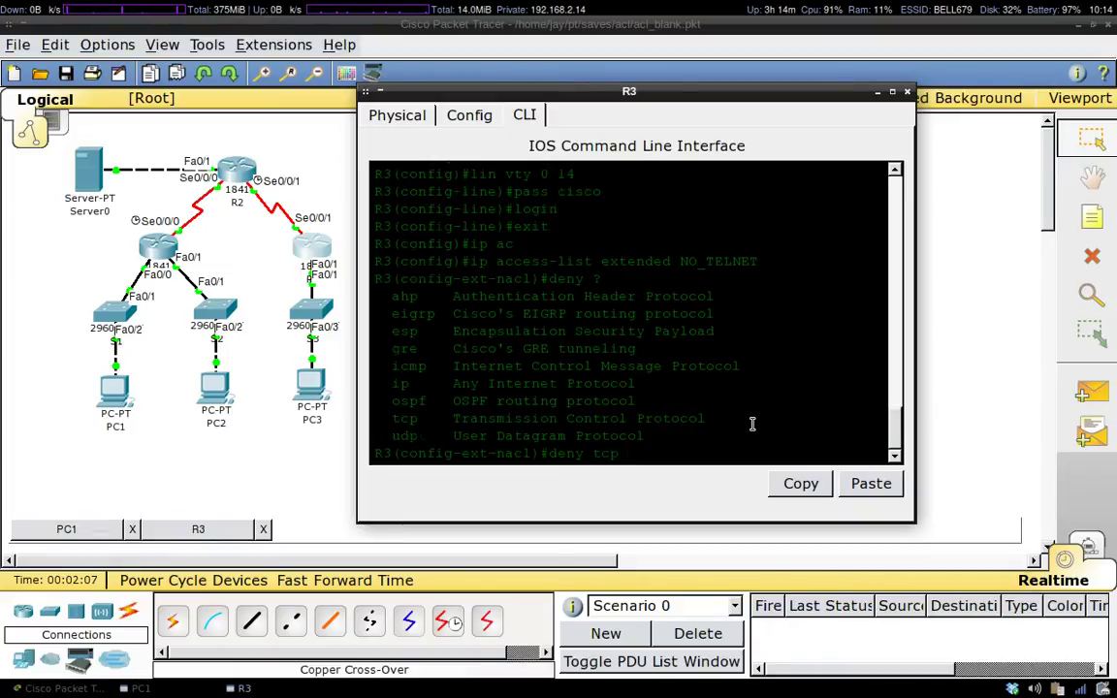
type("?")
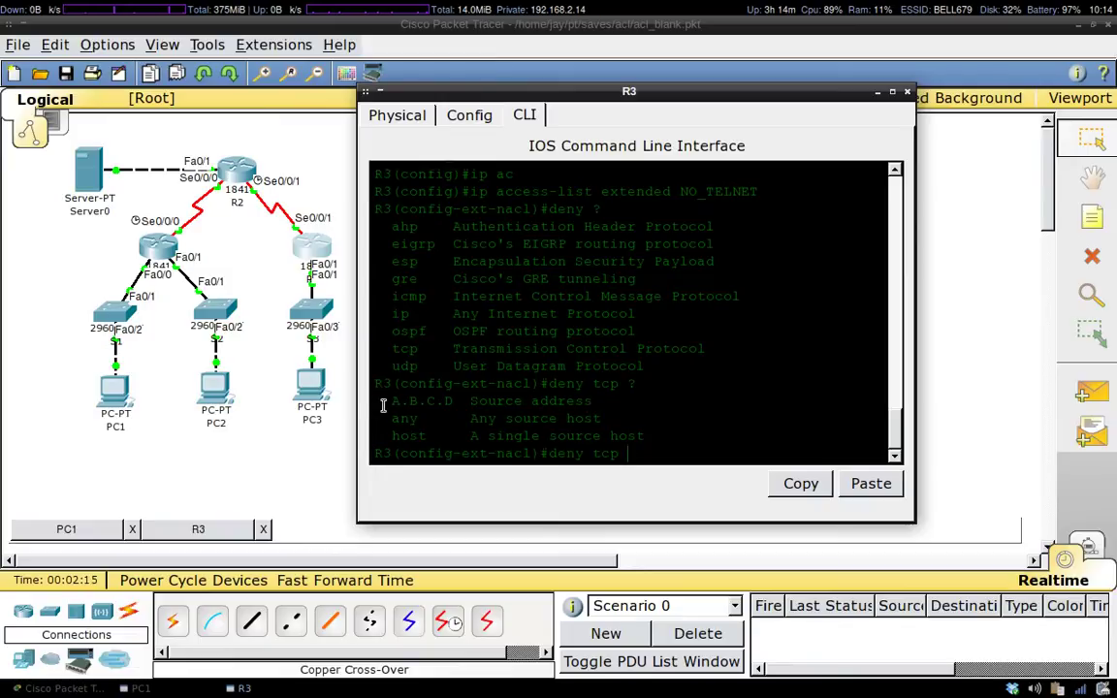
left_click_drag(385, 401, 453, 402)
left_click_drag(393, 421, 421, 428)
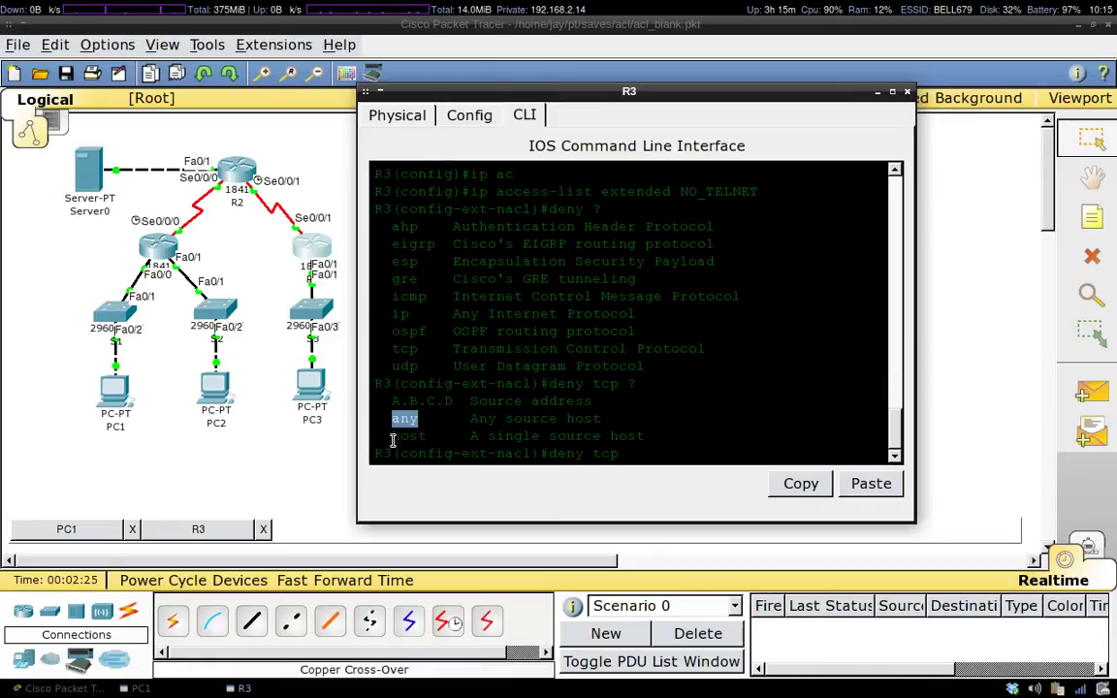
left_click(392, 438)
left_click(655, 455)
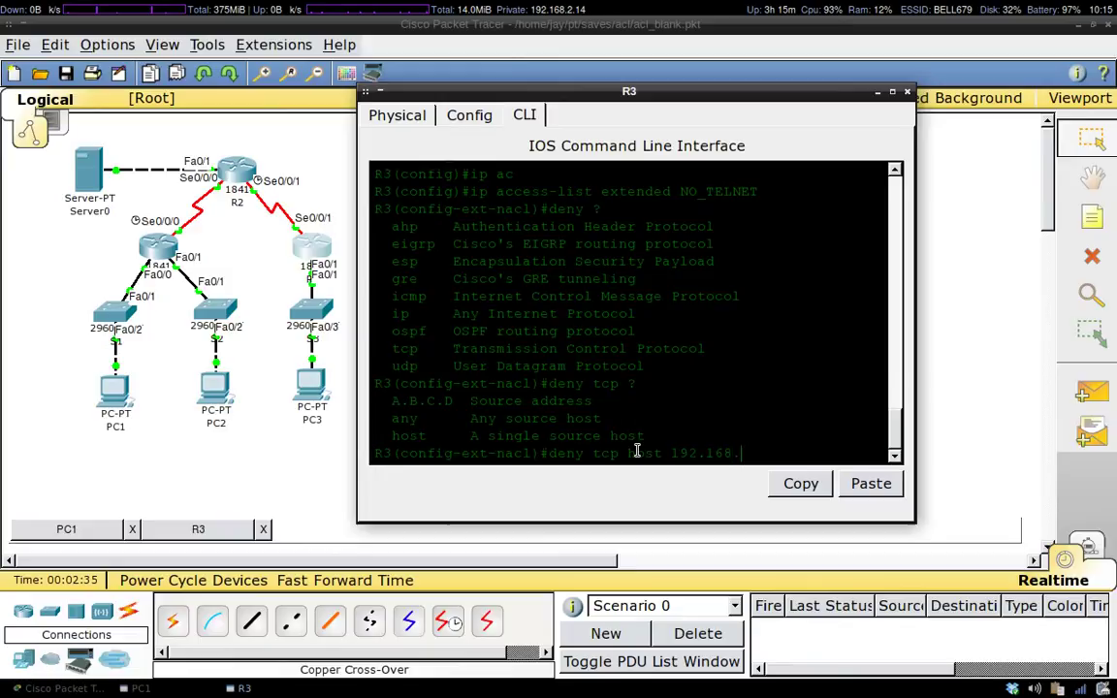
type("8.11.10 ?")
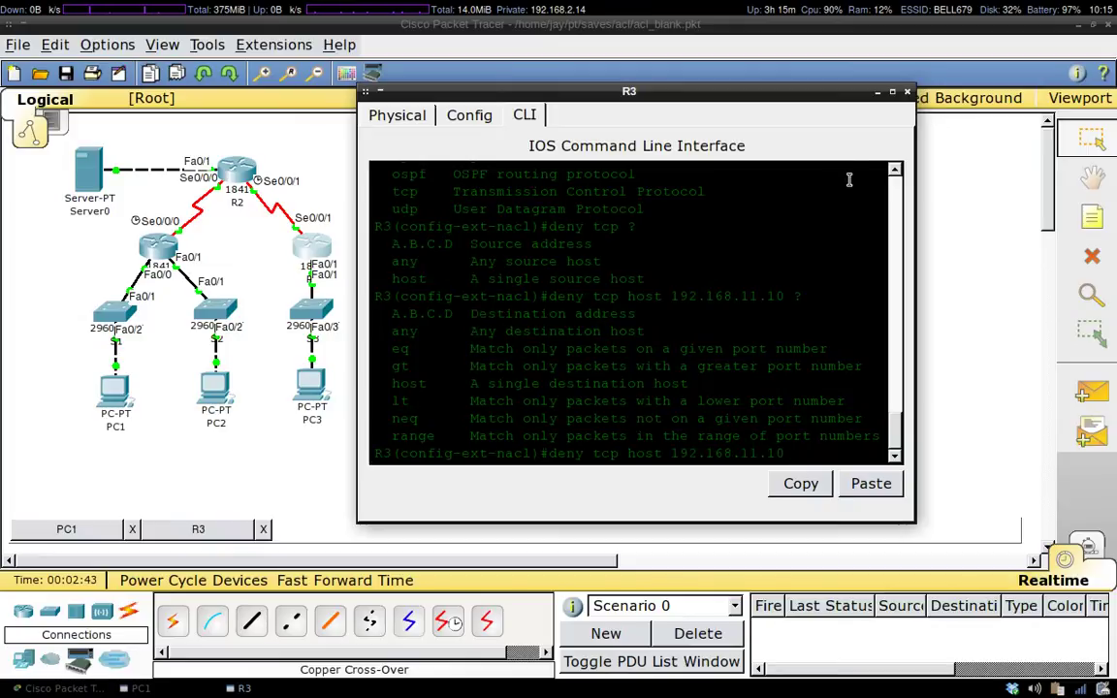
double_click(811, 90)
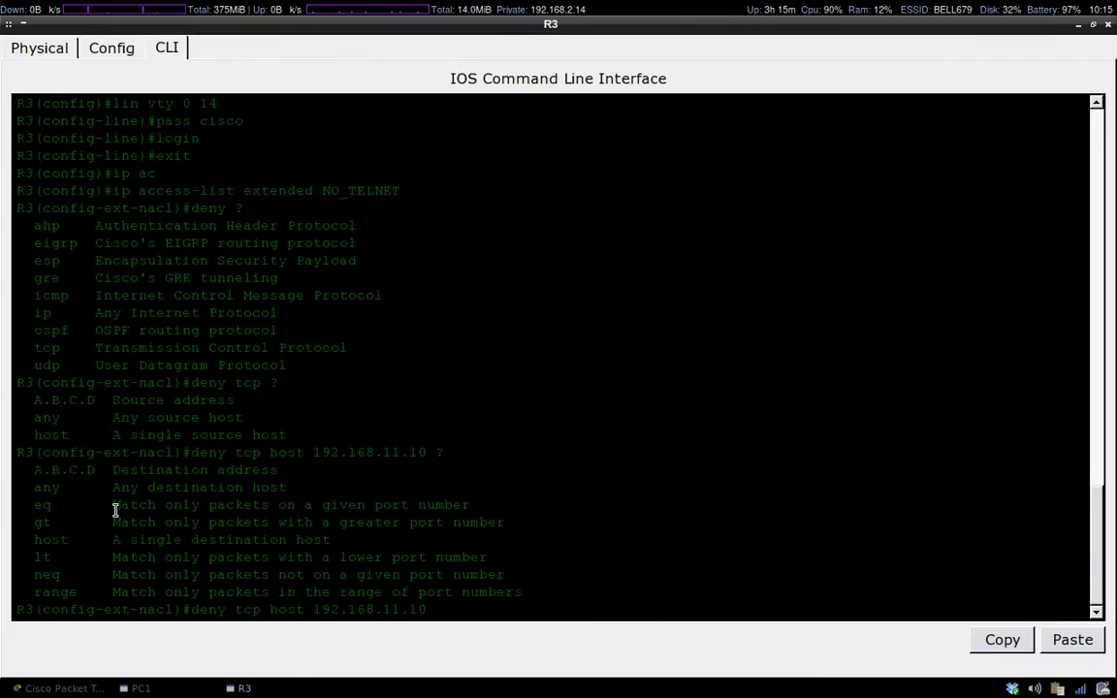
left_click(66, 689)
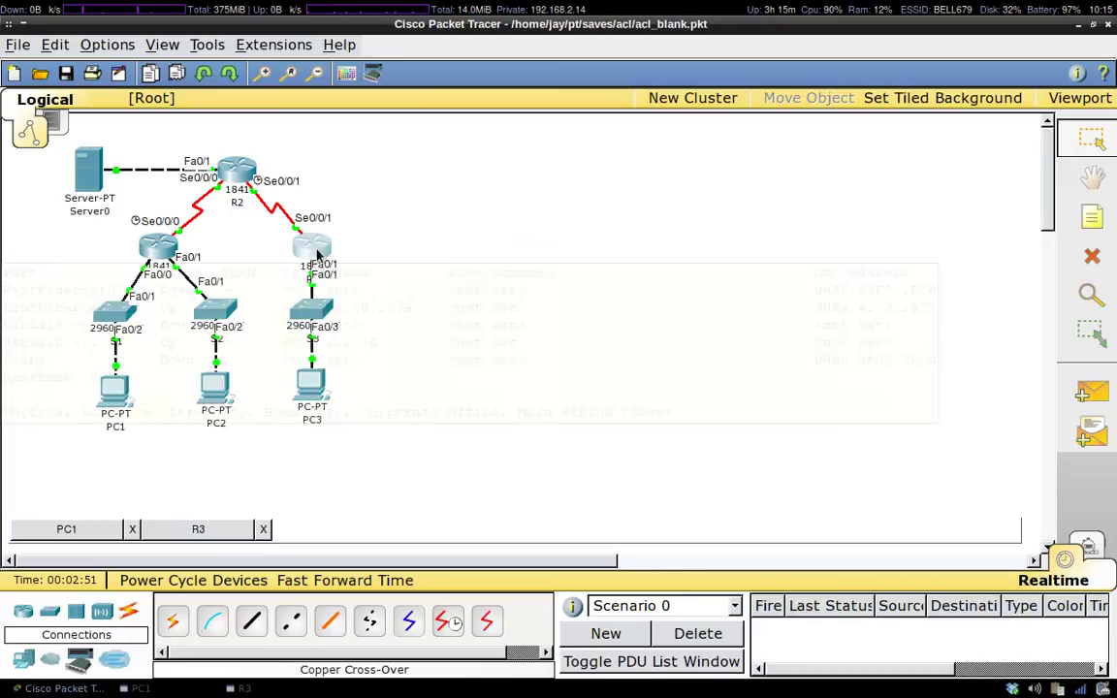
mouse_move(316, 254)
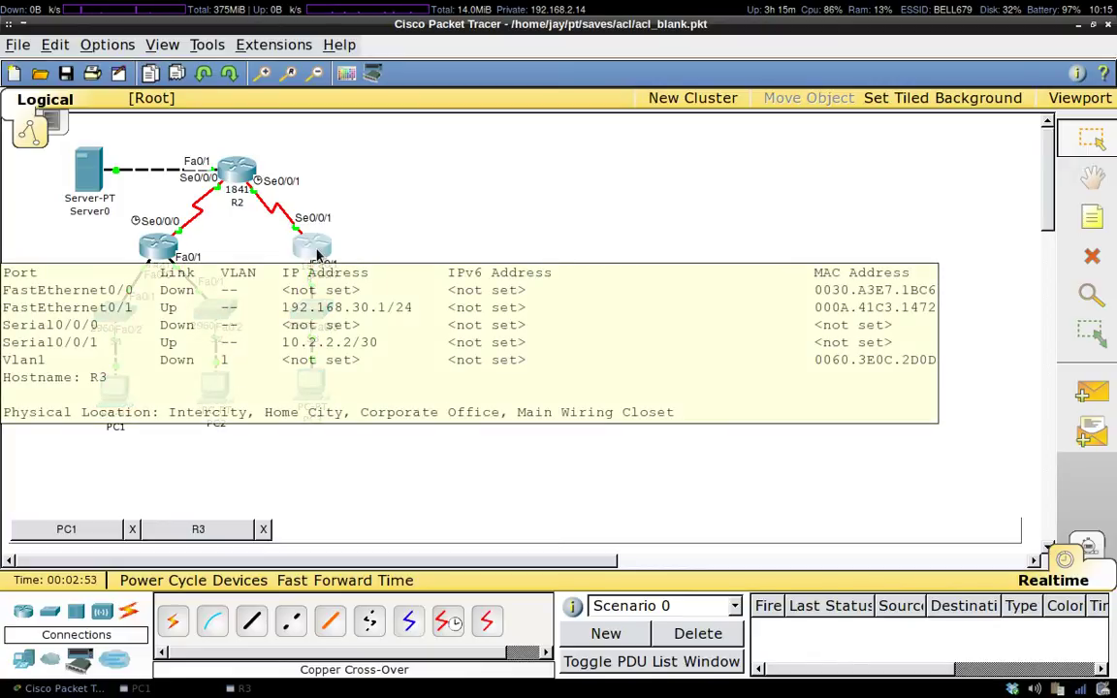
left_click(237, 689)
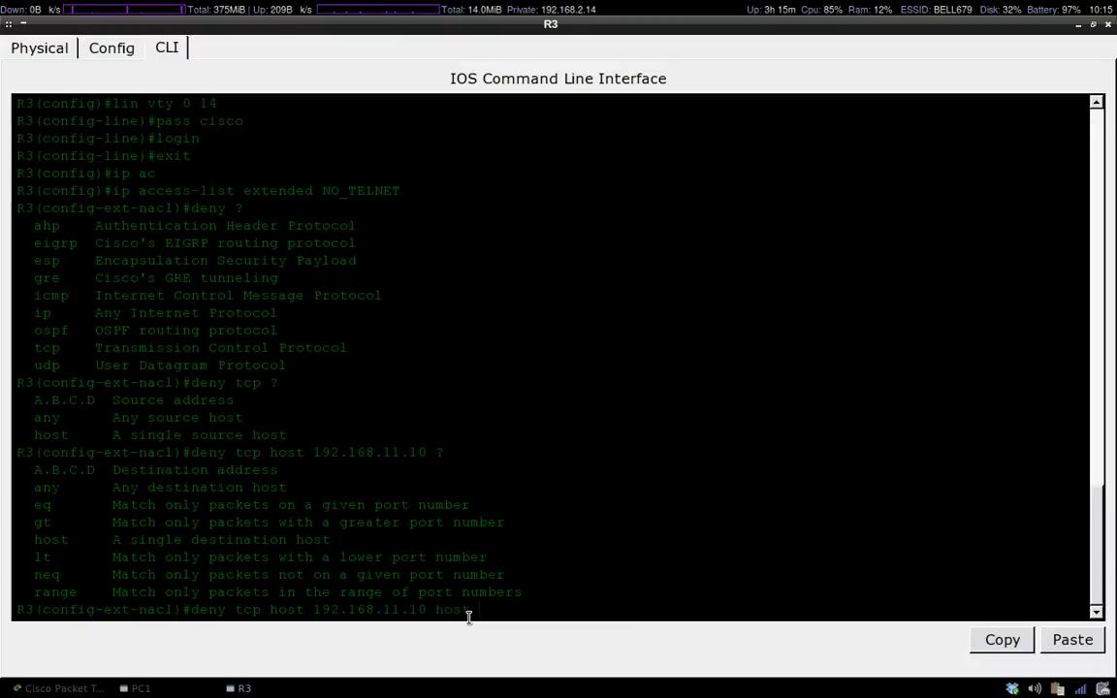
Complete the rule with 'host 192.168.30.1 eq telnet' and enter it.
type("192.168.30.1")
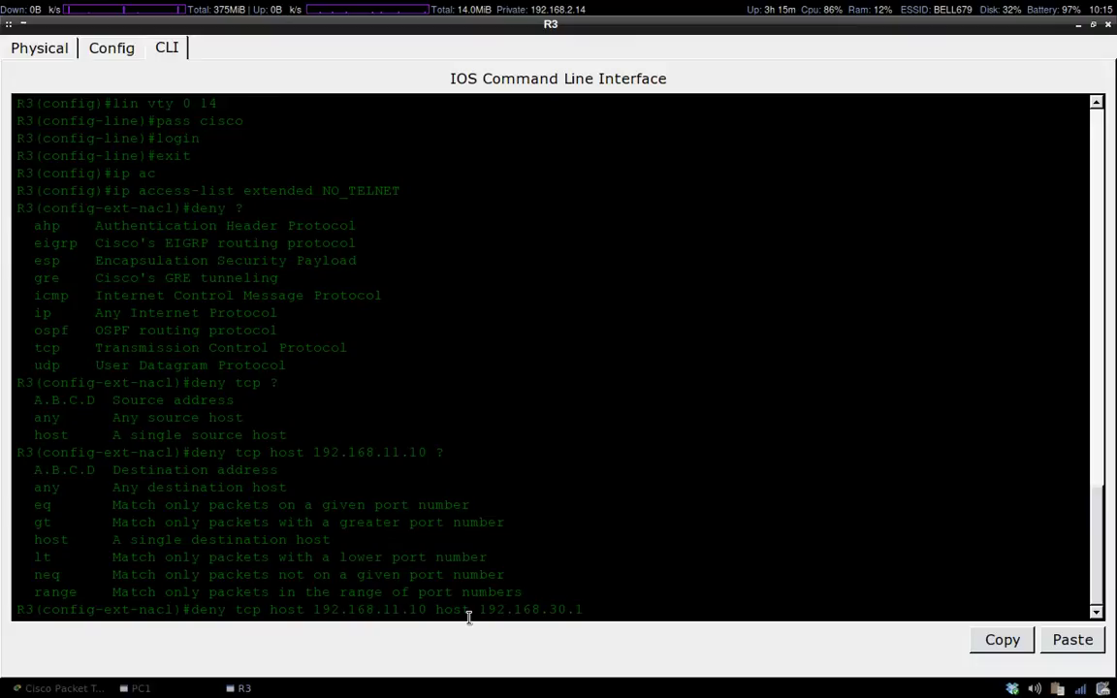
type(" ?")
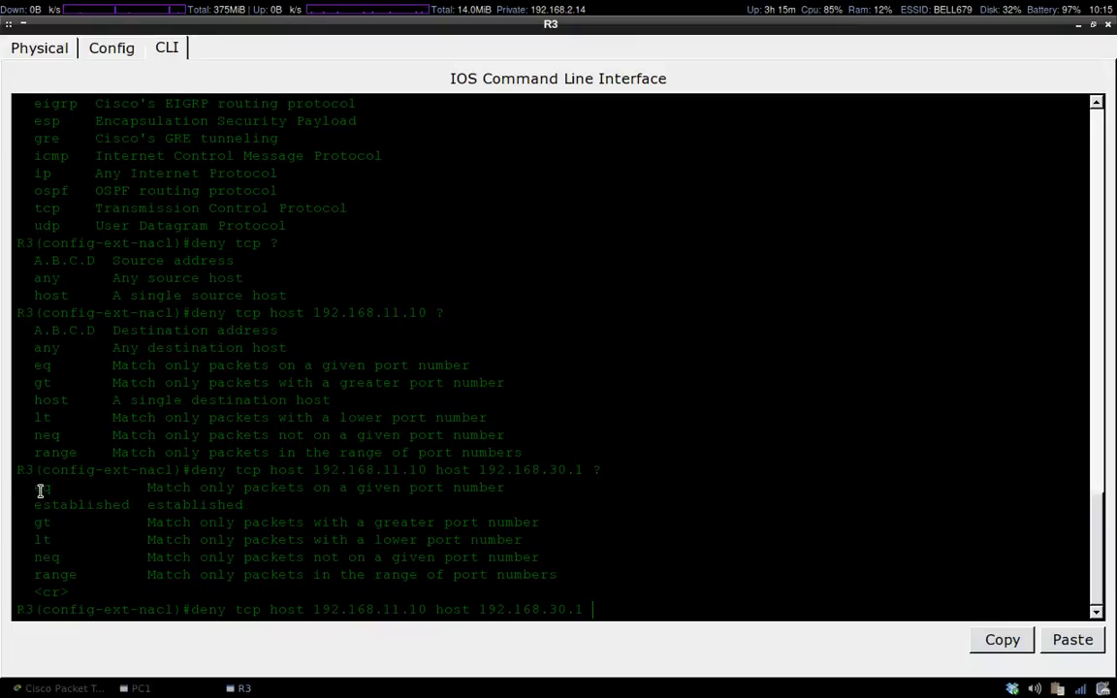
left_click_drag(35, 489, 53, 490)
left_click(678, 596)
type("eq")
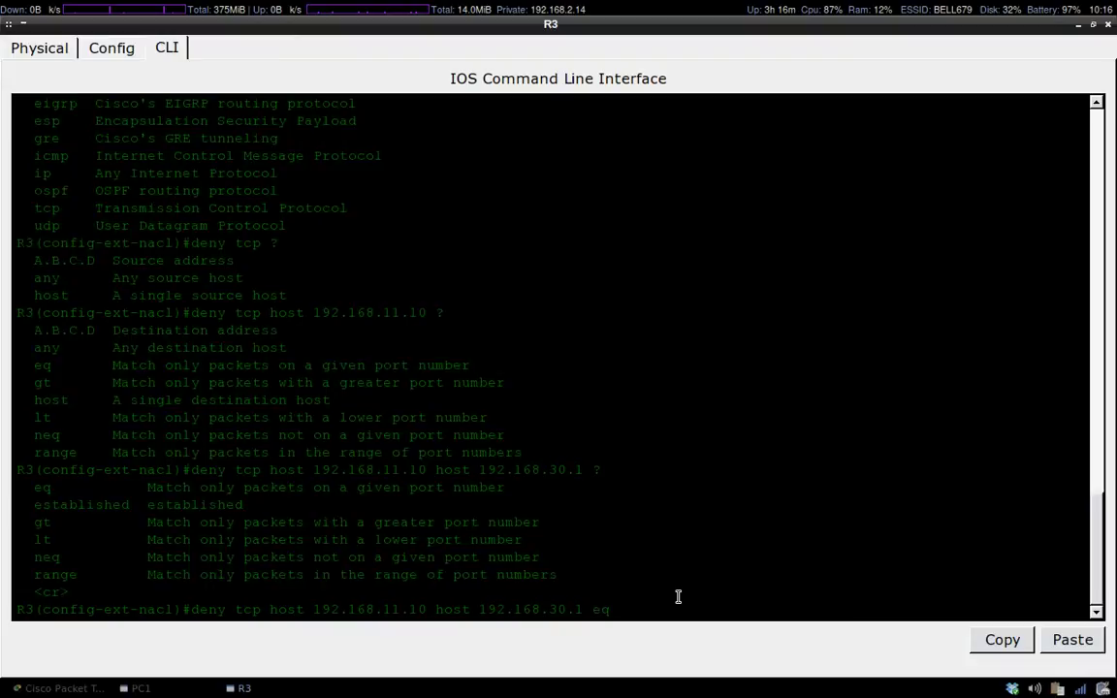
type(" ?")
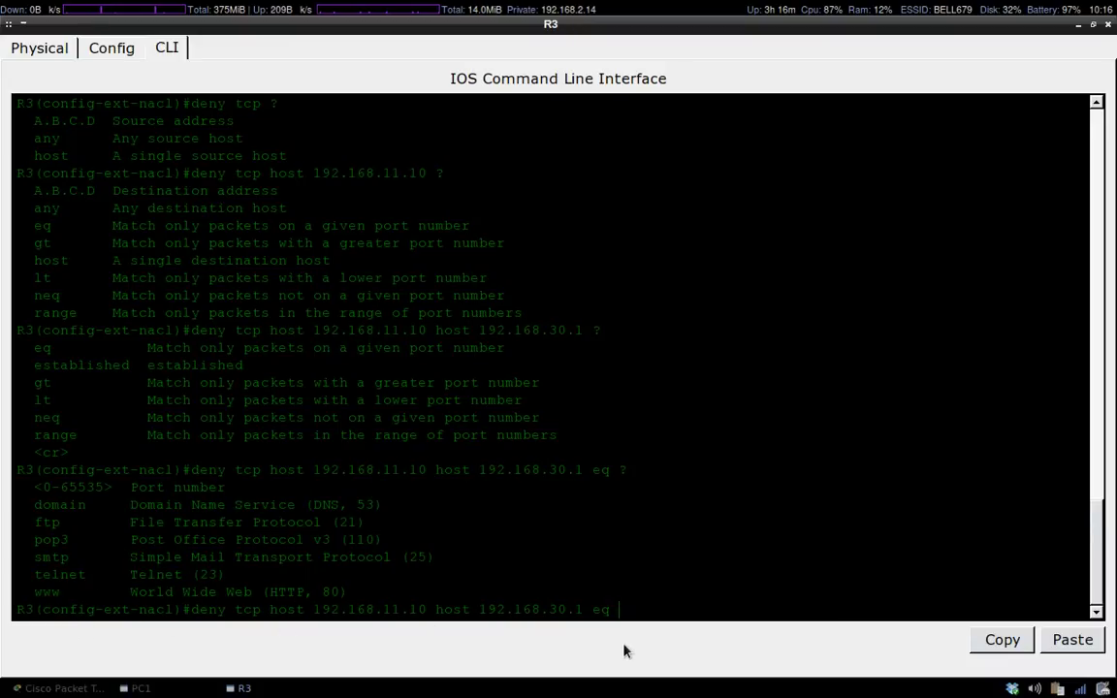
type("tel")
key("Tab")
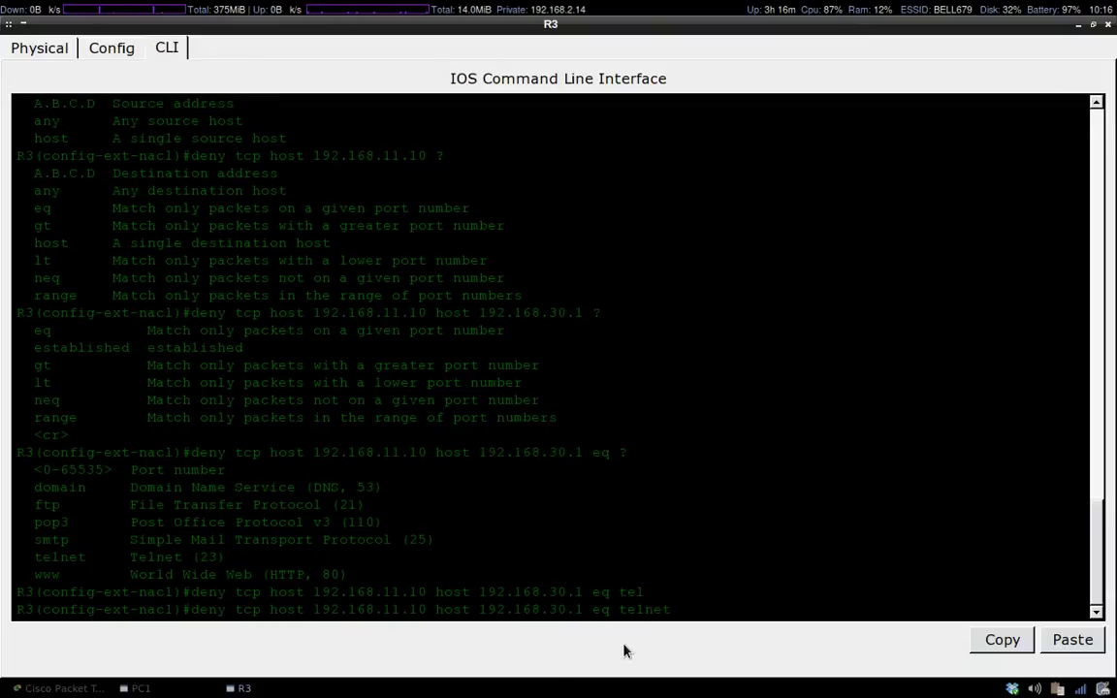
key("Return")
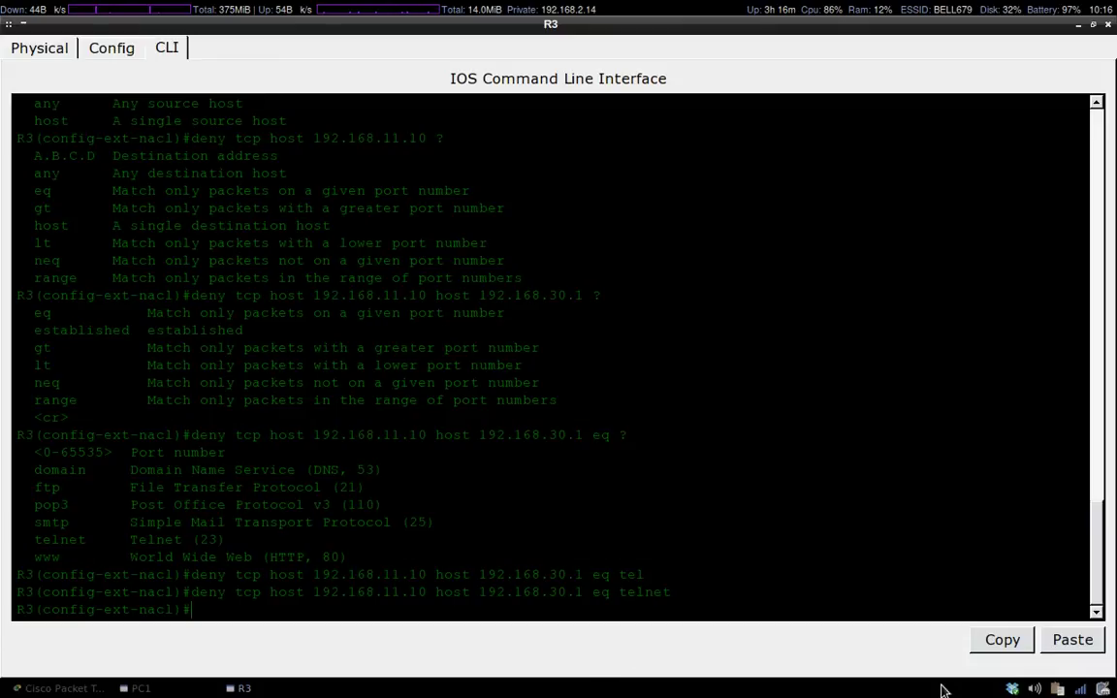
Enter 'permit ip any any' after the deny rule, review the list, then return to the topology.
left_click_drag(678, 595, 190, 601)
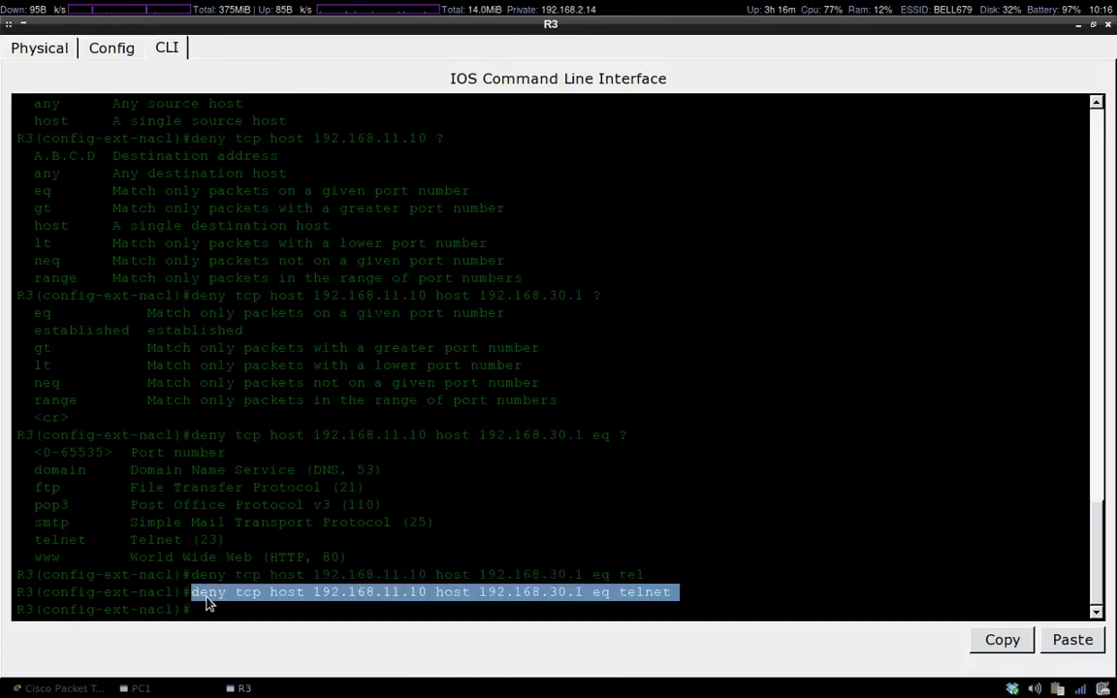
left_click(212, 608)
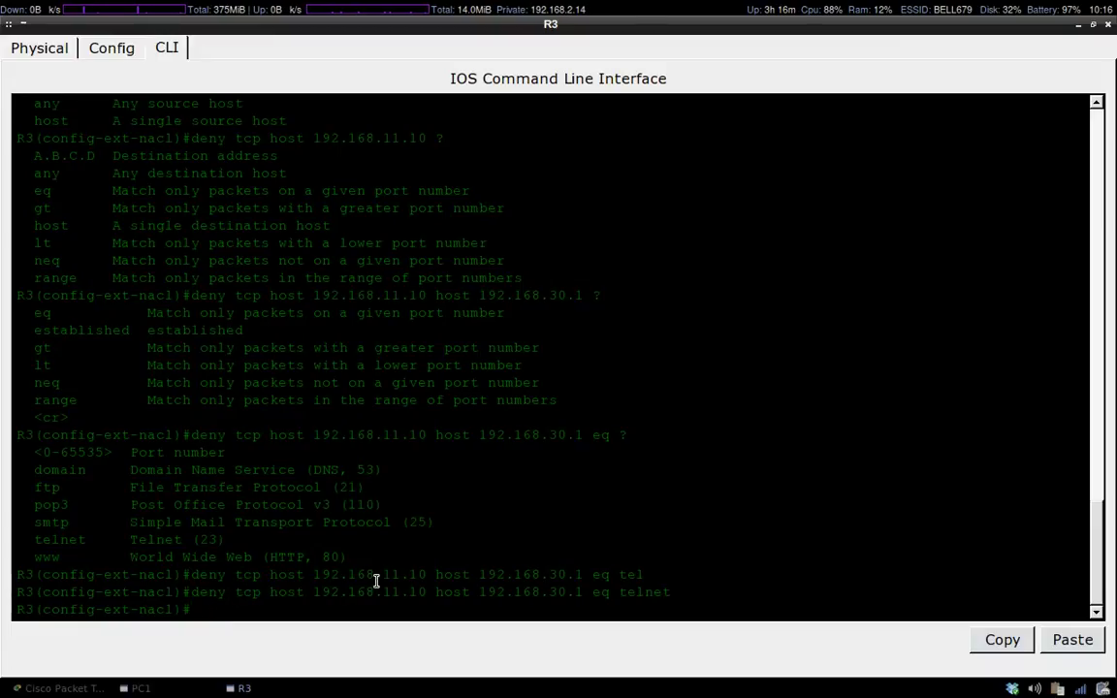
type("permit ip any any")
key("Return")
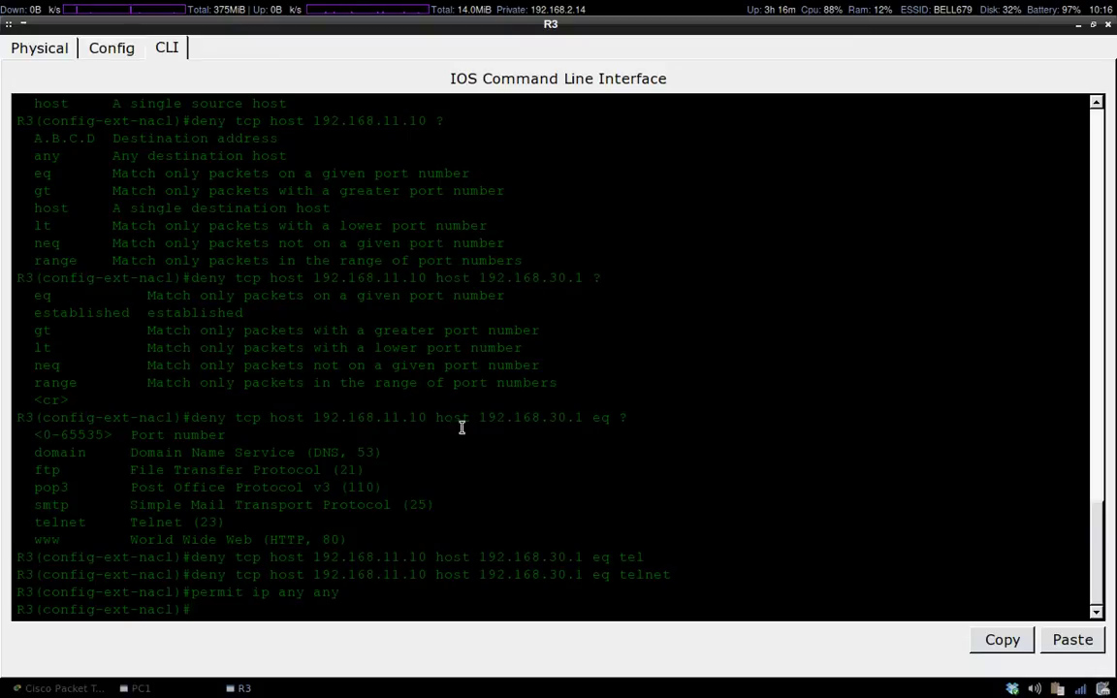
scroll(395, 397, "up", 3)
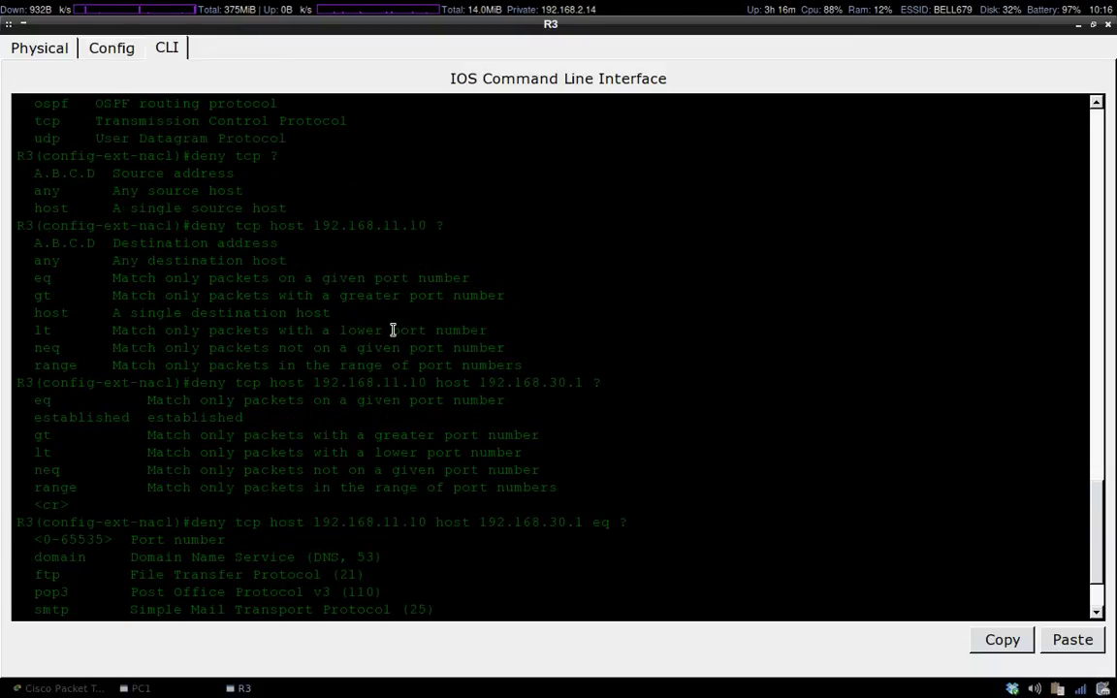
scroll(393, 325, "up", 4)
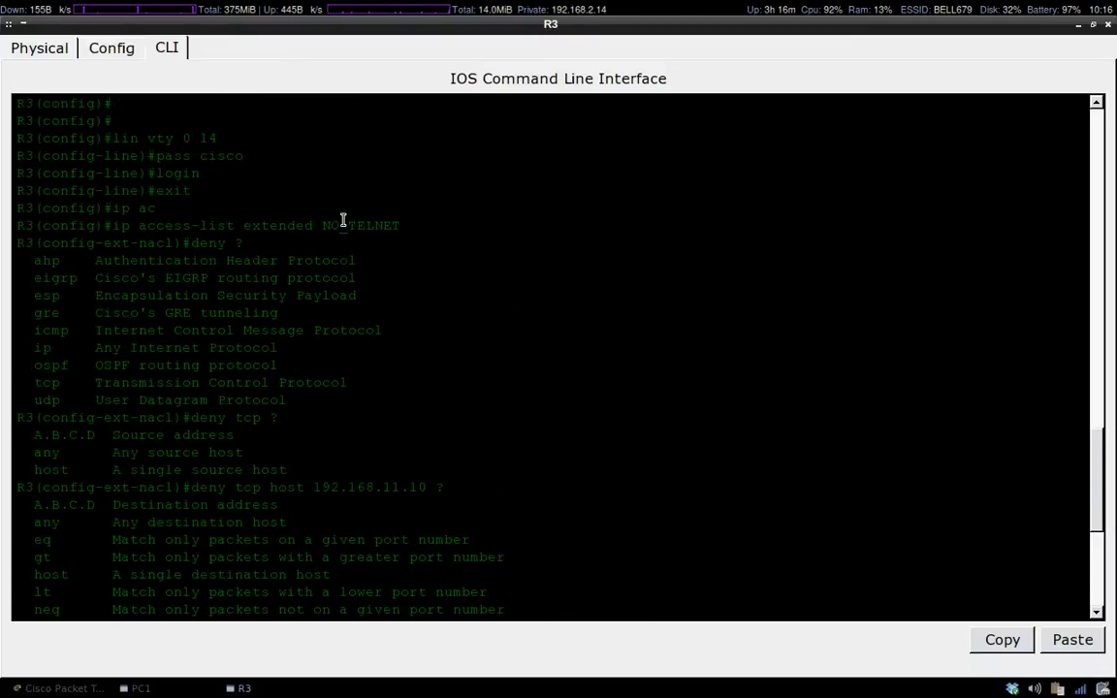
scroll(470, 407, "down", 8)
left_click(67, 688)
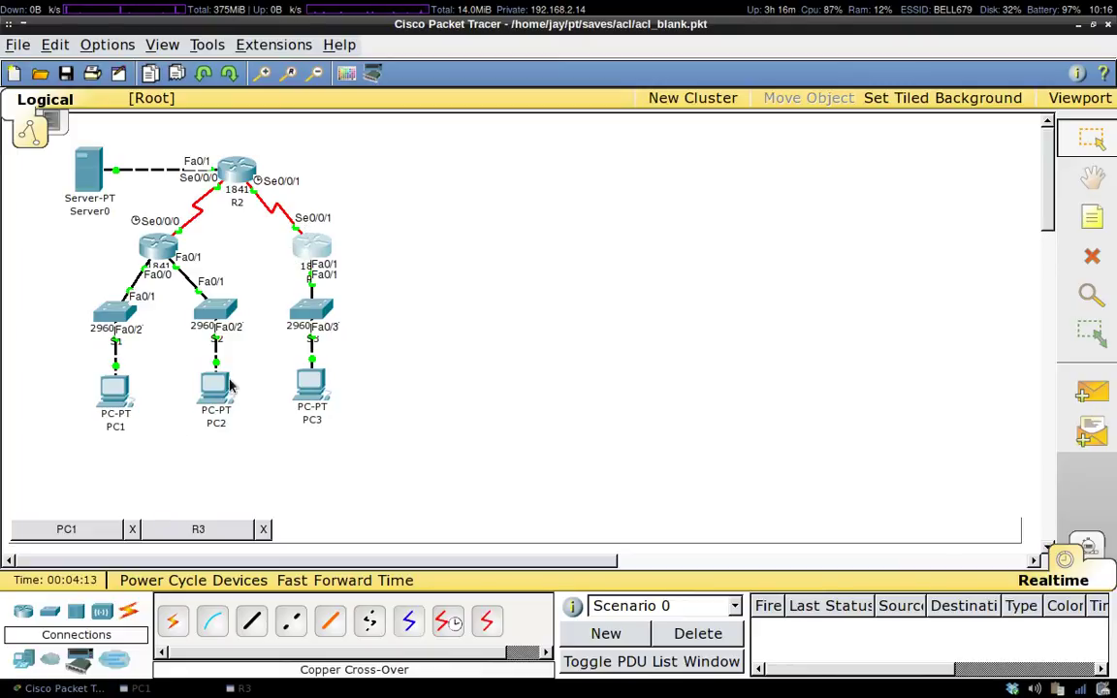
Under int s0/0/1, enter 'ip access-group NO_TELNET in', then exit to global configuration.
mouse_move(215, 387)
left_click(197, 528)
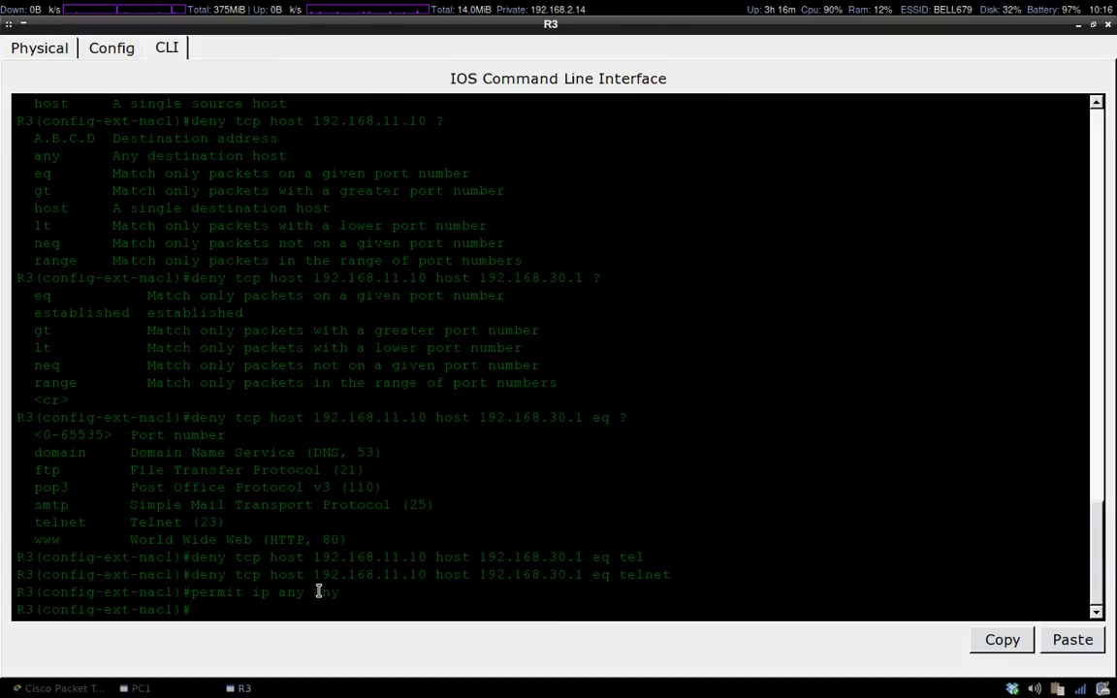
type("int s0/0/1")
key("Return")
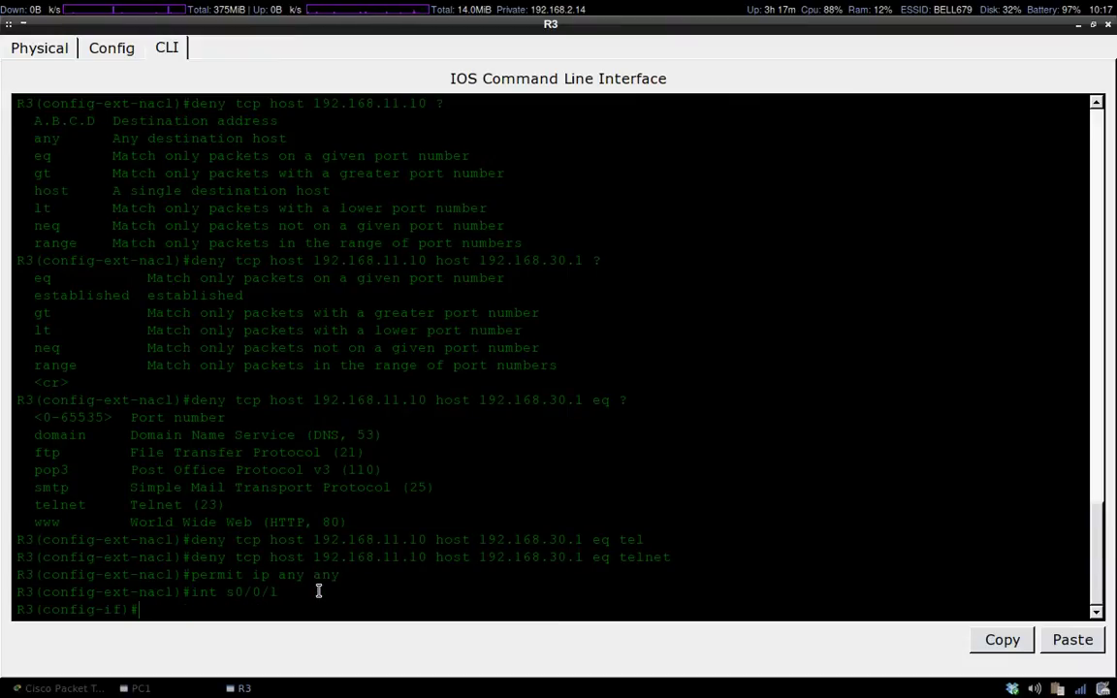
type("ip ac")
key("Tab")
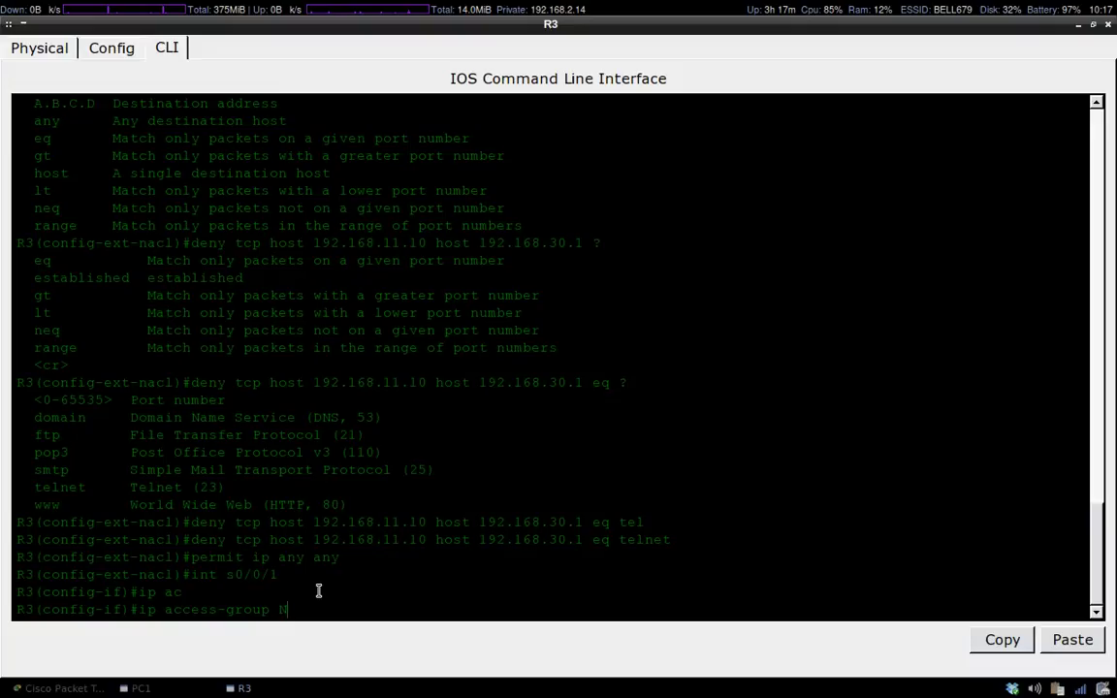
type("NO_TELNET ?")
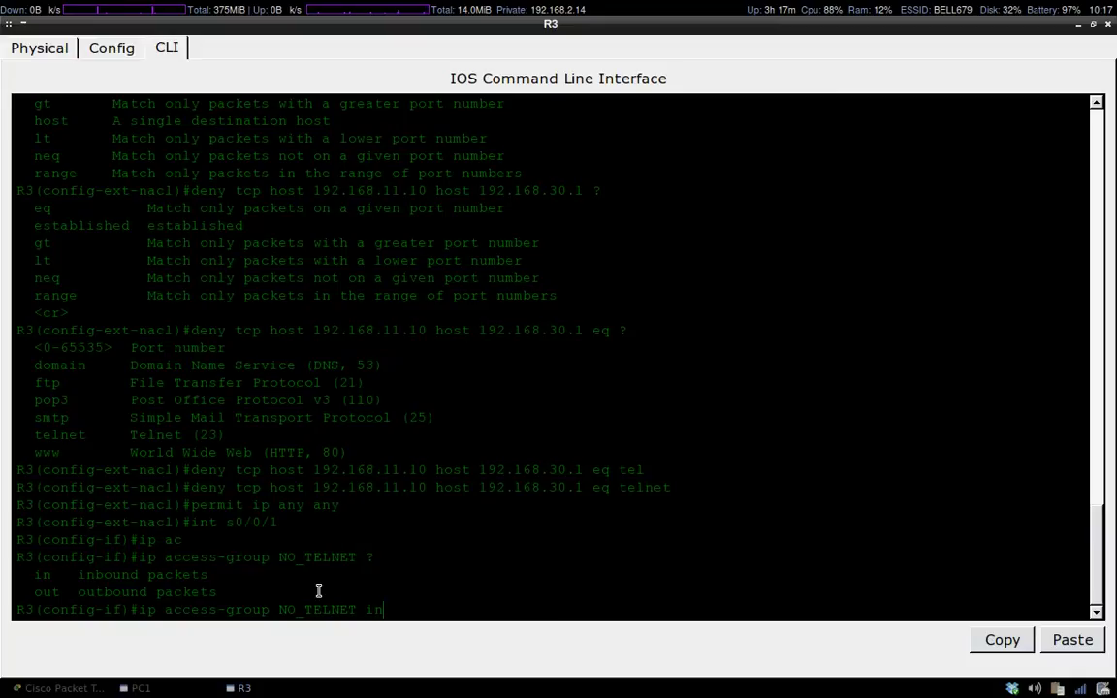
type("in")
key("Return")
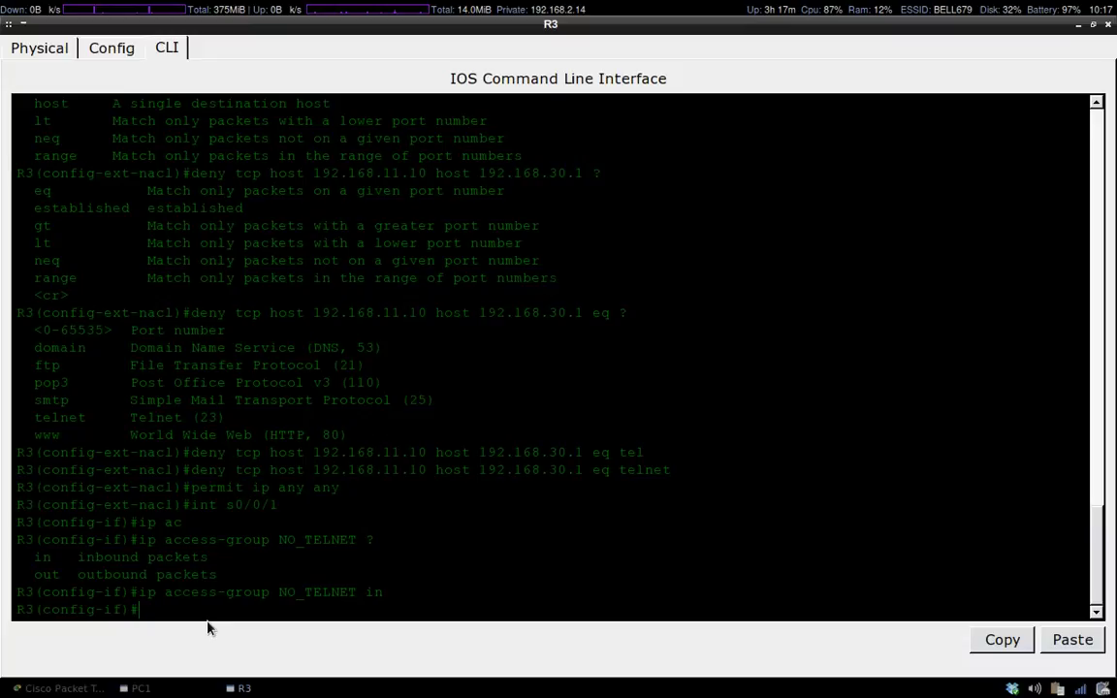
type("exit")
key("Return")
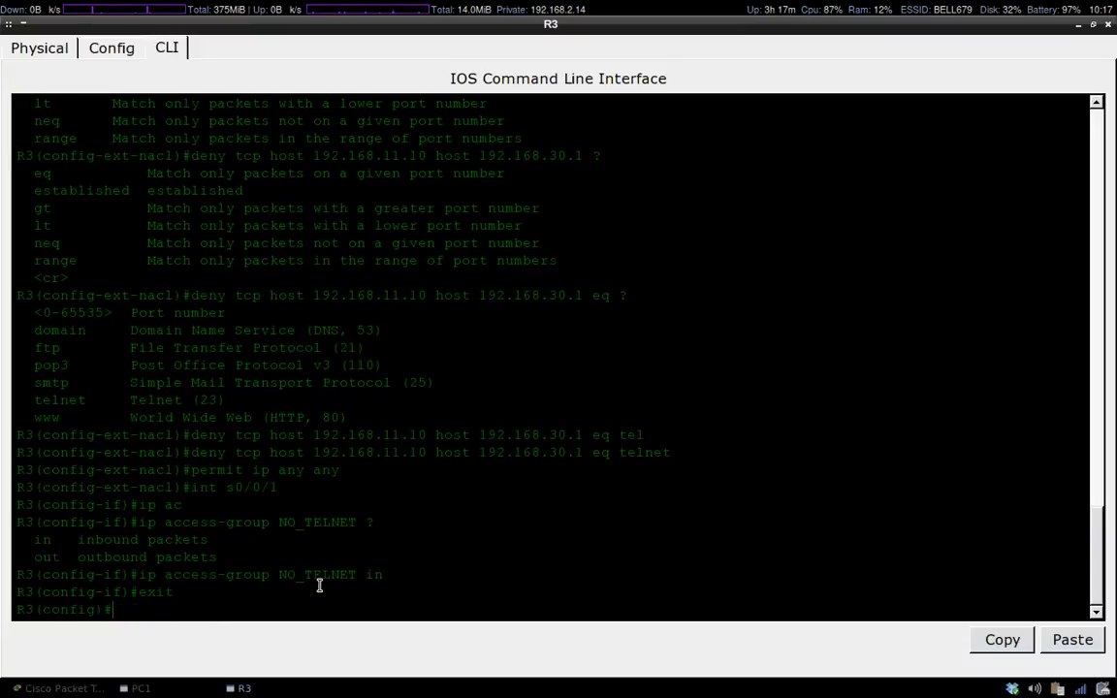
Rerun telnet 192.168.30.1 from PC1 and log in, comparing against R3's deny rule.
left_click(140, 688)
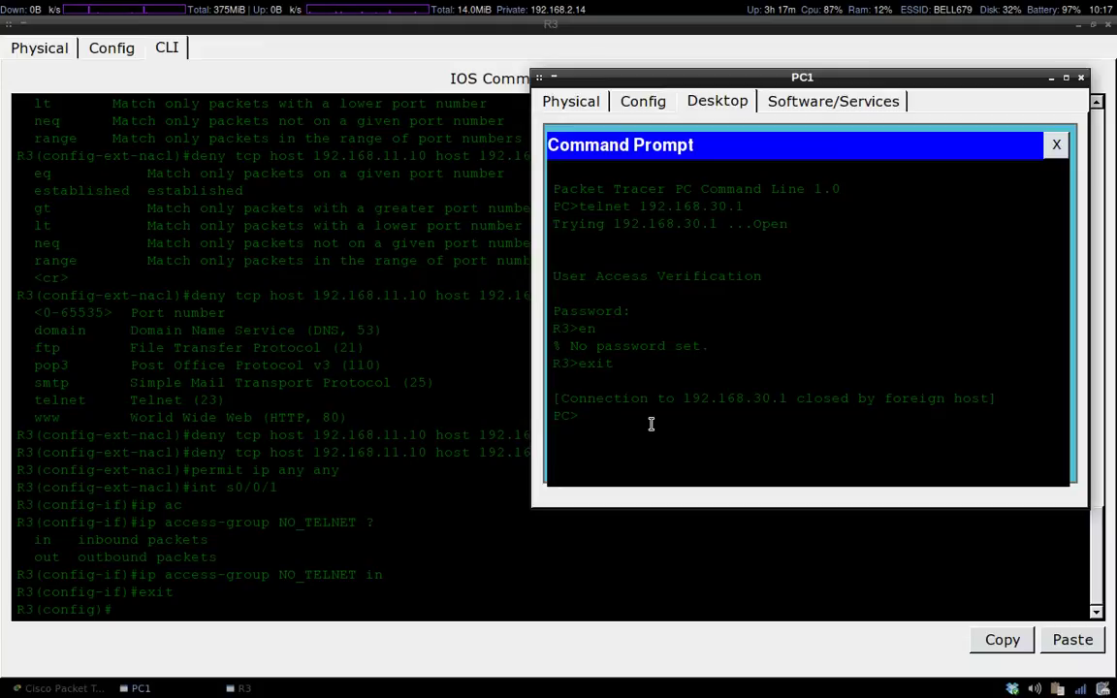
key("Up")
key("Return")
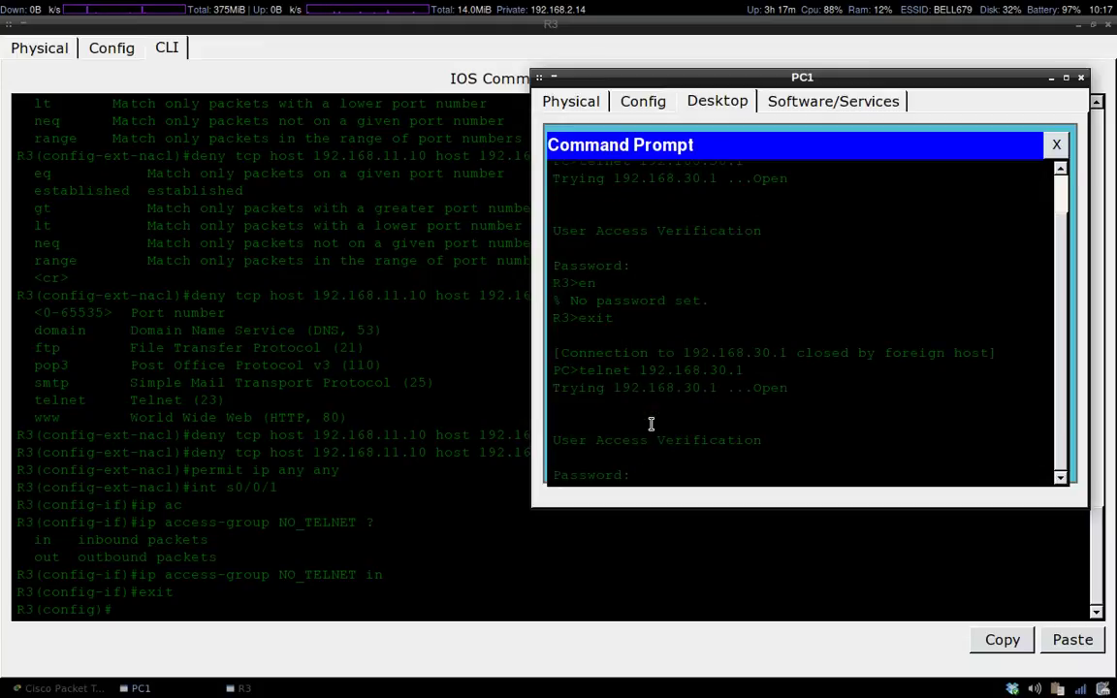
key("Return")
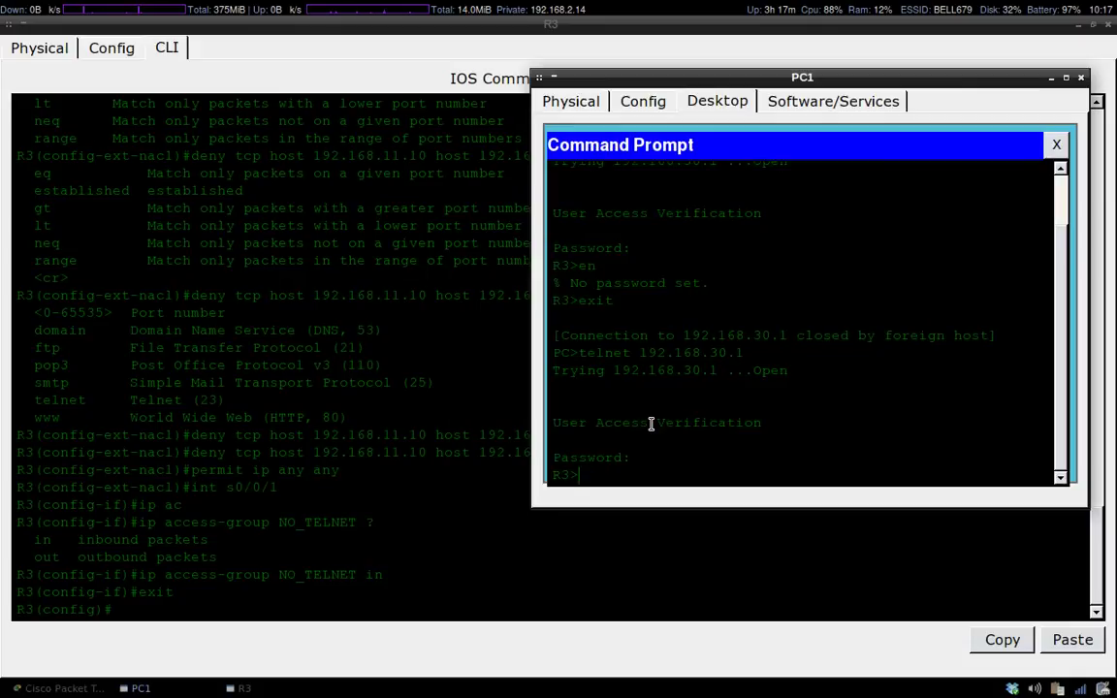
left_click(276, 536)
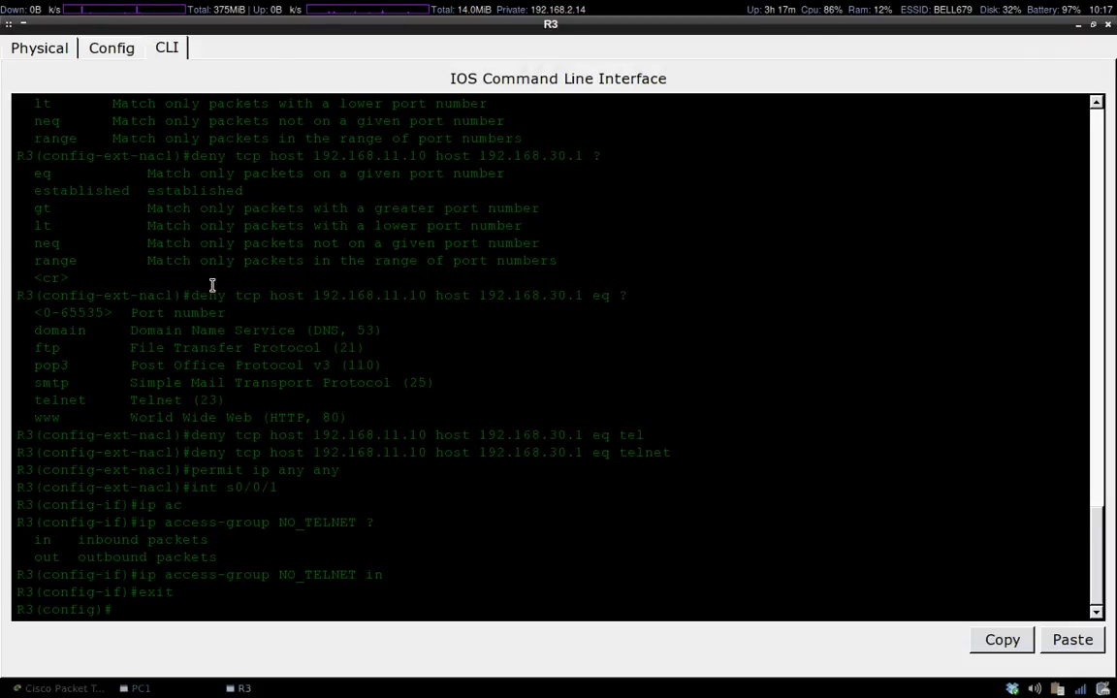
left_click_drag(192, 453, 384, 455)
left_click(144, 688)
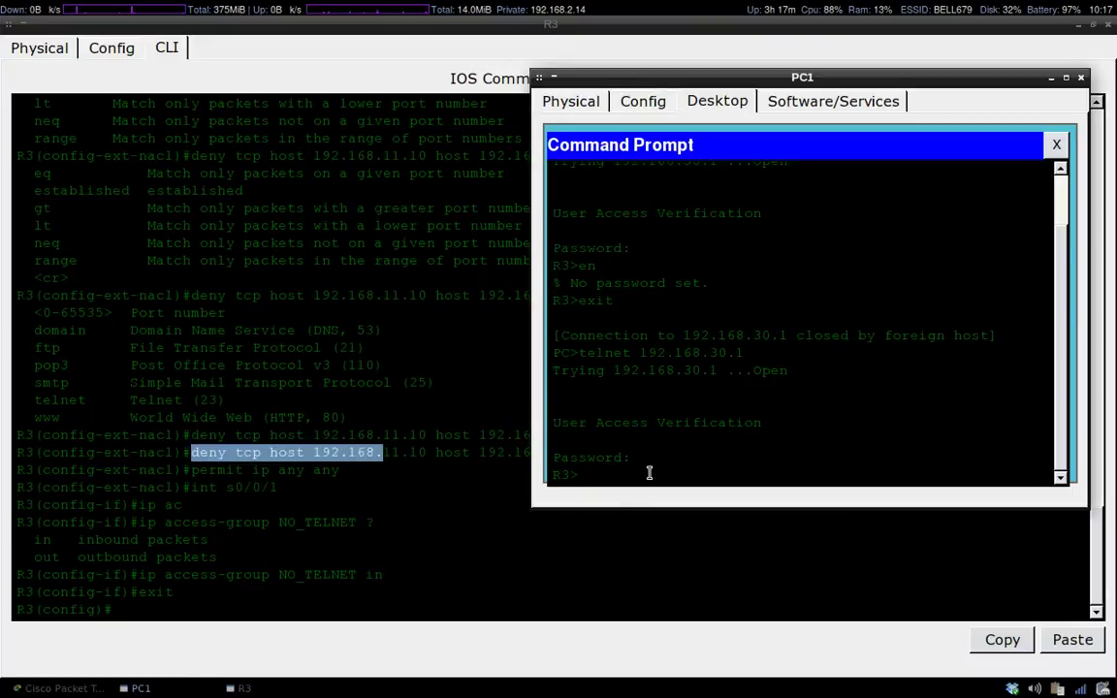
Exit the telnet session, run ipconfig on PC1, and close PC1's window.
type("exit")
key("Return")
type("ipconfig")
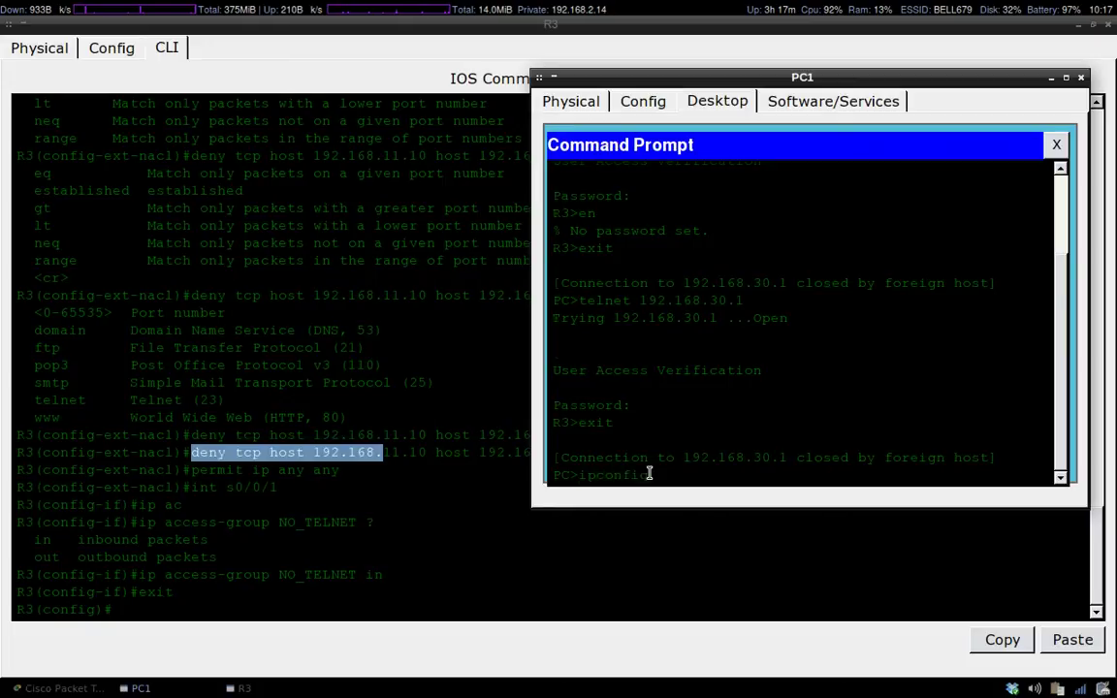
key("Return")
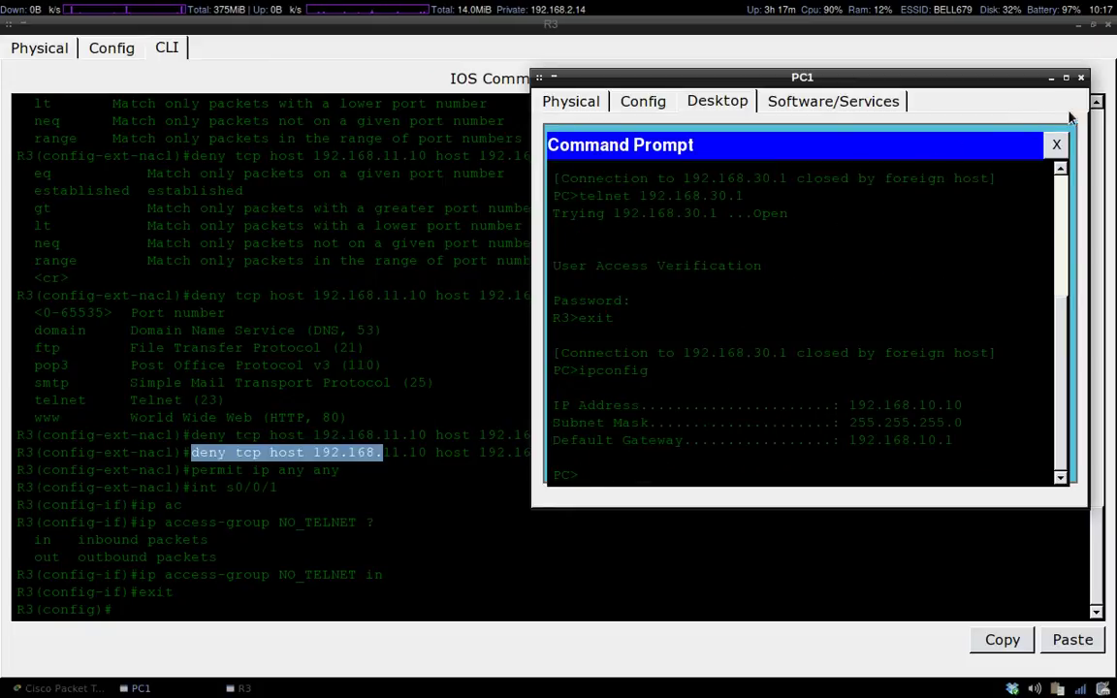
left_click(1081, 76)
Open the Command Prompt on PC2's Desktop.
left_click(97, 689)
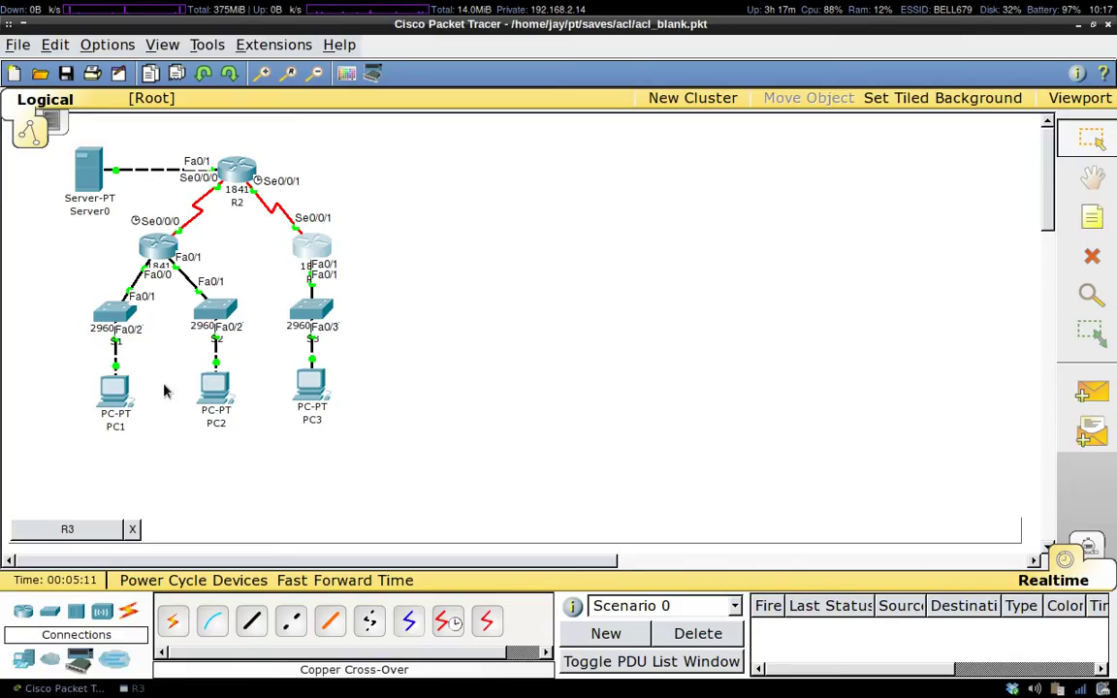
left_click(214, 388)
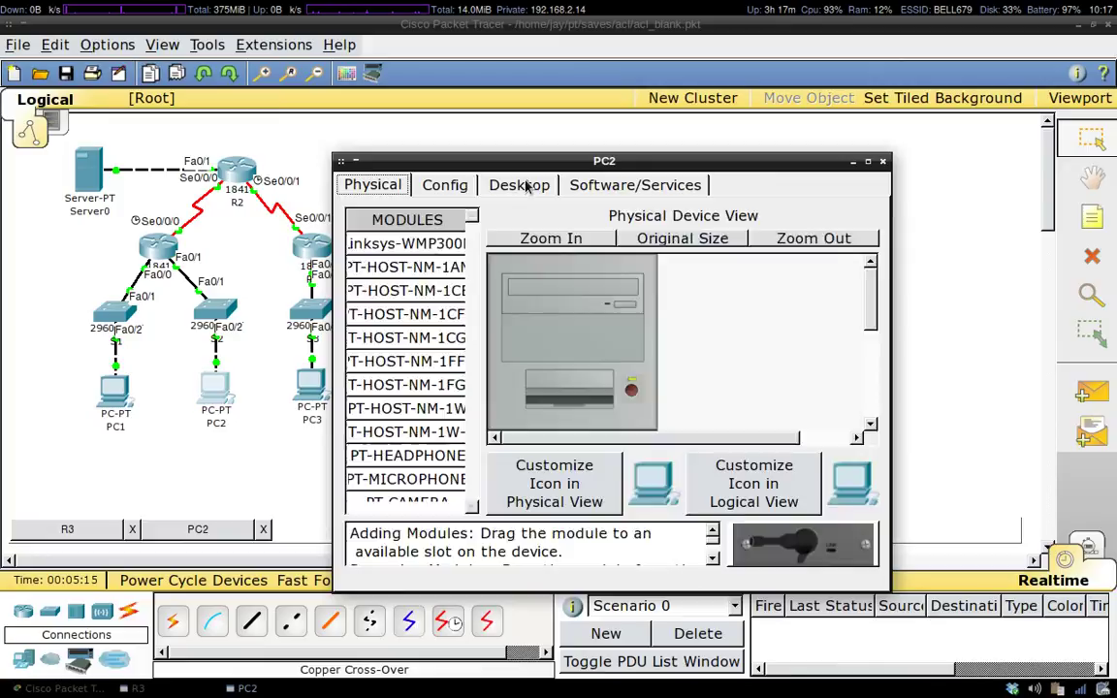
left_click(519, 184)
left_click(616, 257)
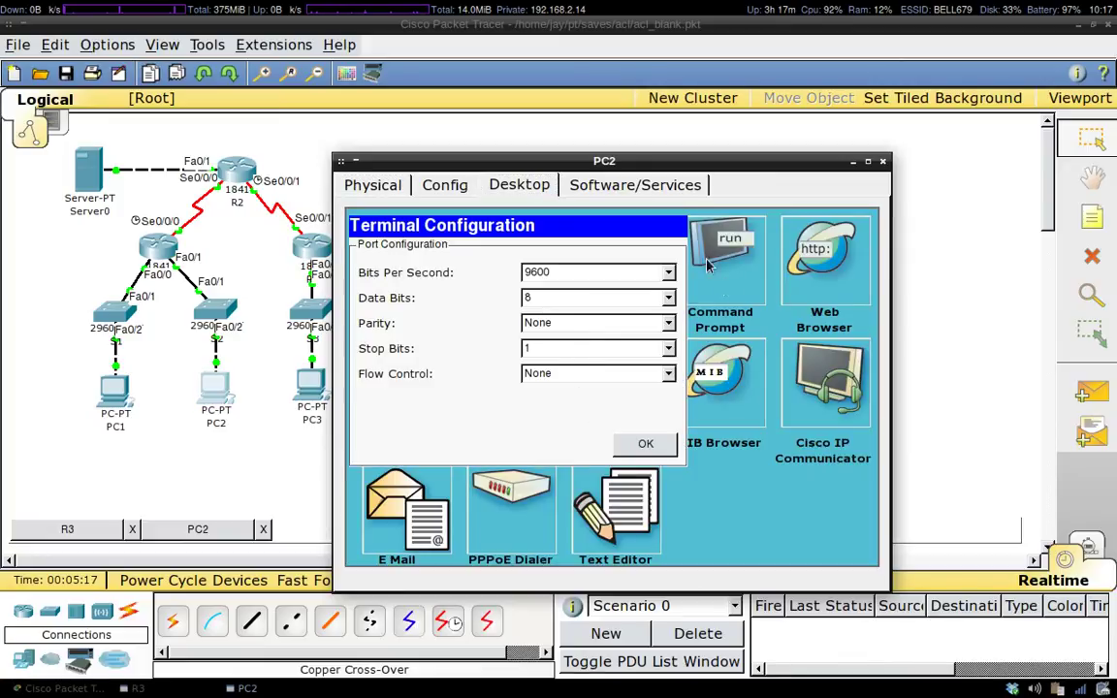
left_click(749, 295)
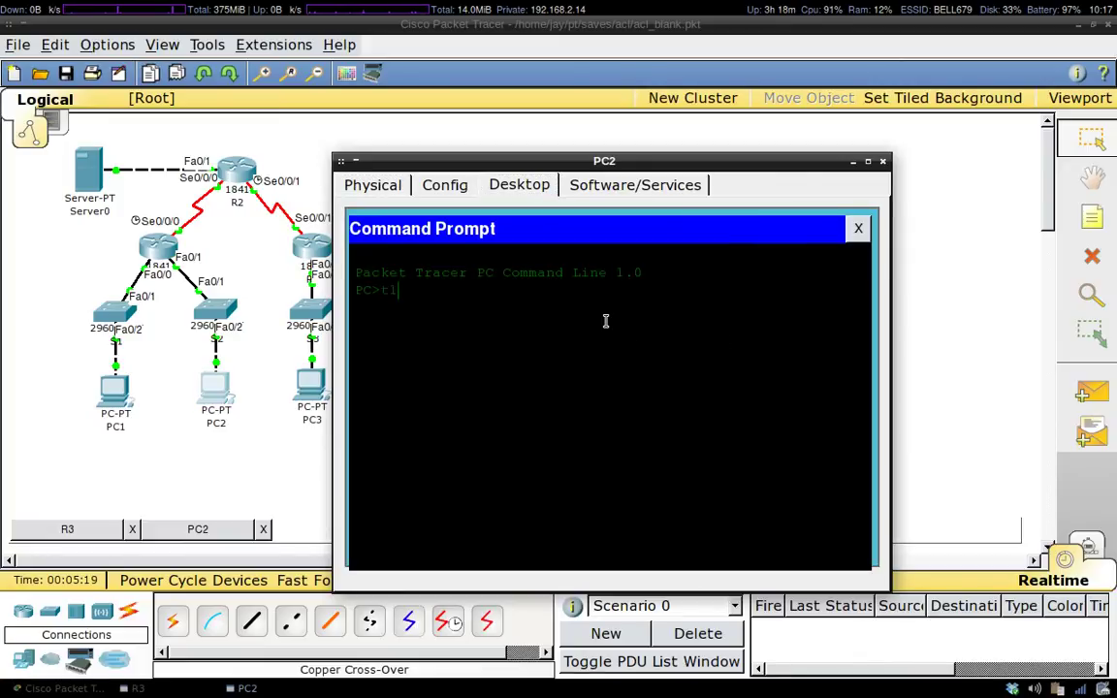
Run ipconfig on PC2 to confirm its address is 192.168.11.10.
type("ipconfig")
key("Return")
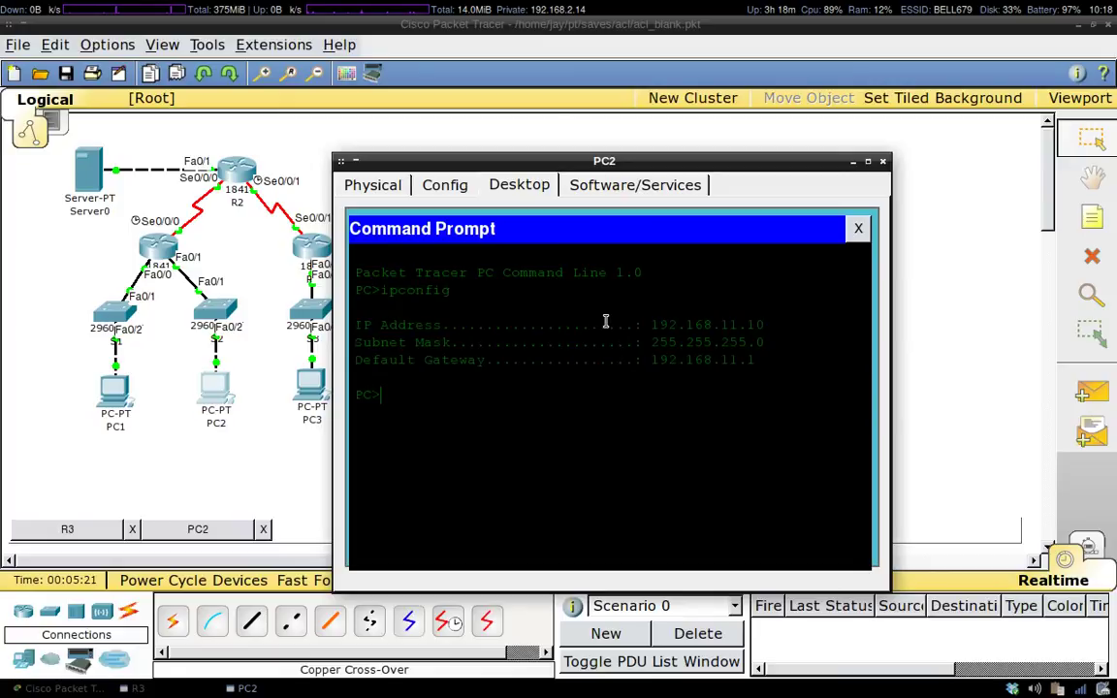
left_click_drag(765, 324, 656, 326)
left_click(396, 402)
Telnet from PC2 to 192.168.30.1 to confirm it times out, then return to R3's CLI.
type("telnet 192.168.30")
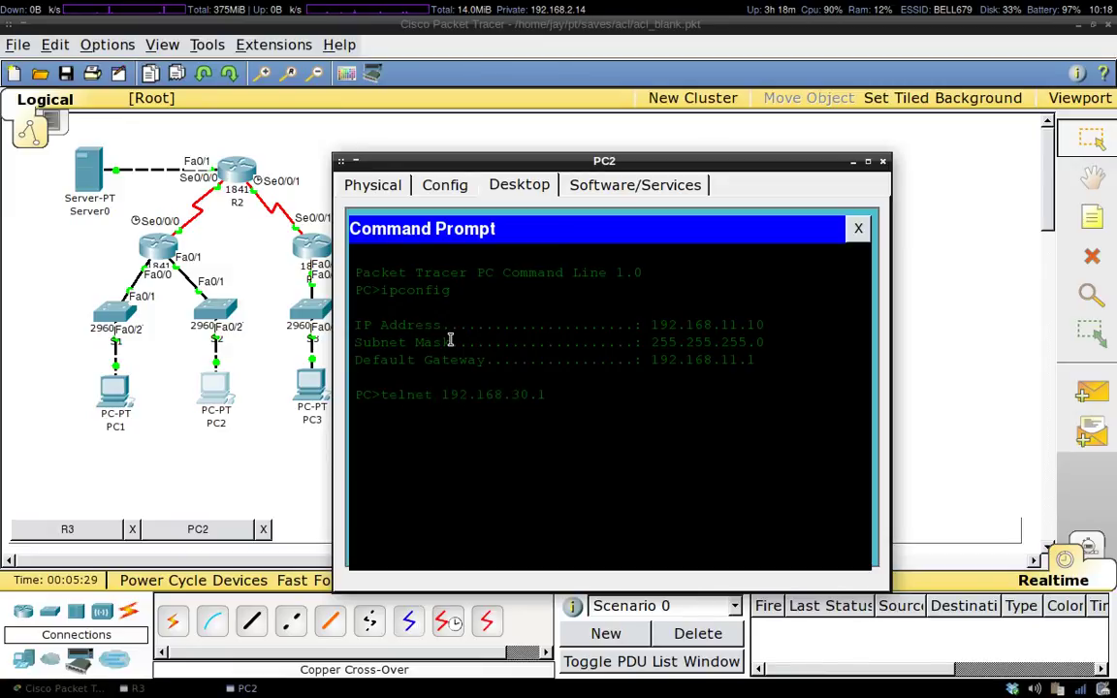
type(".1")
key("Return")
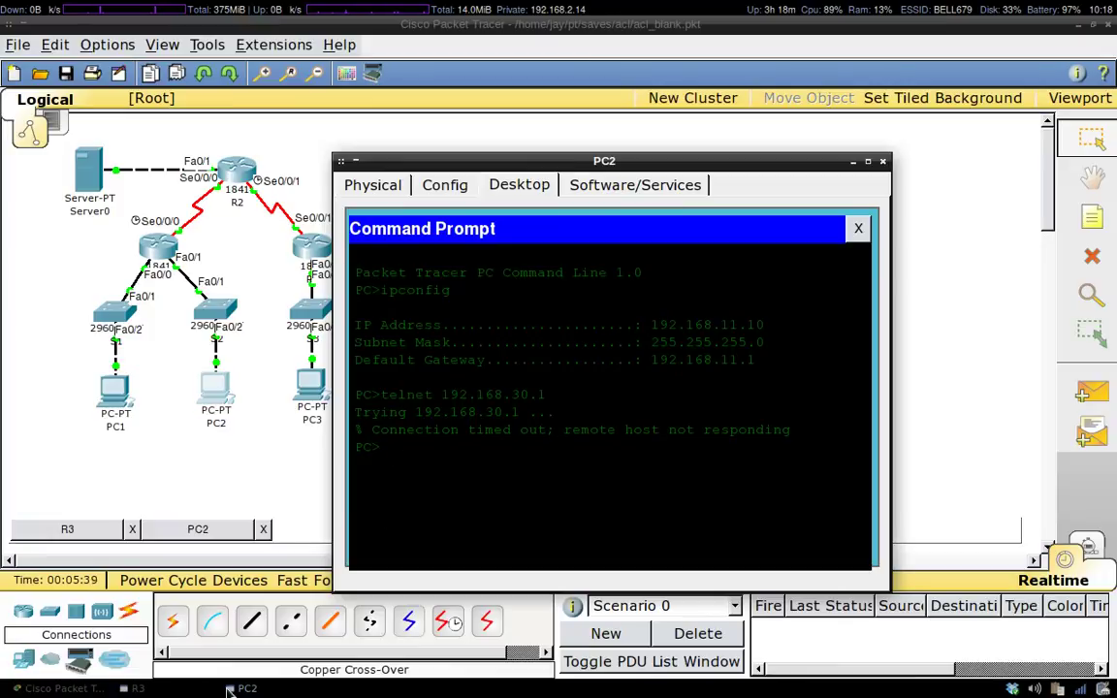
left_click(136, 688)
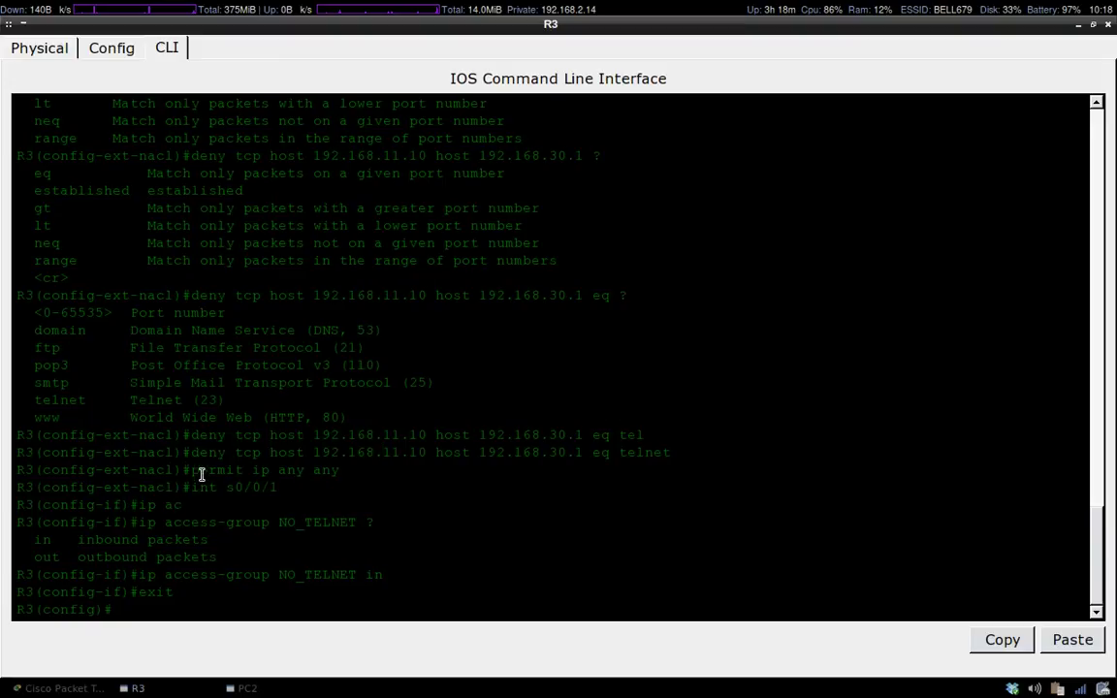
left_click_drag(235, 433, 260, 435)
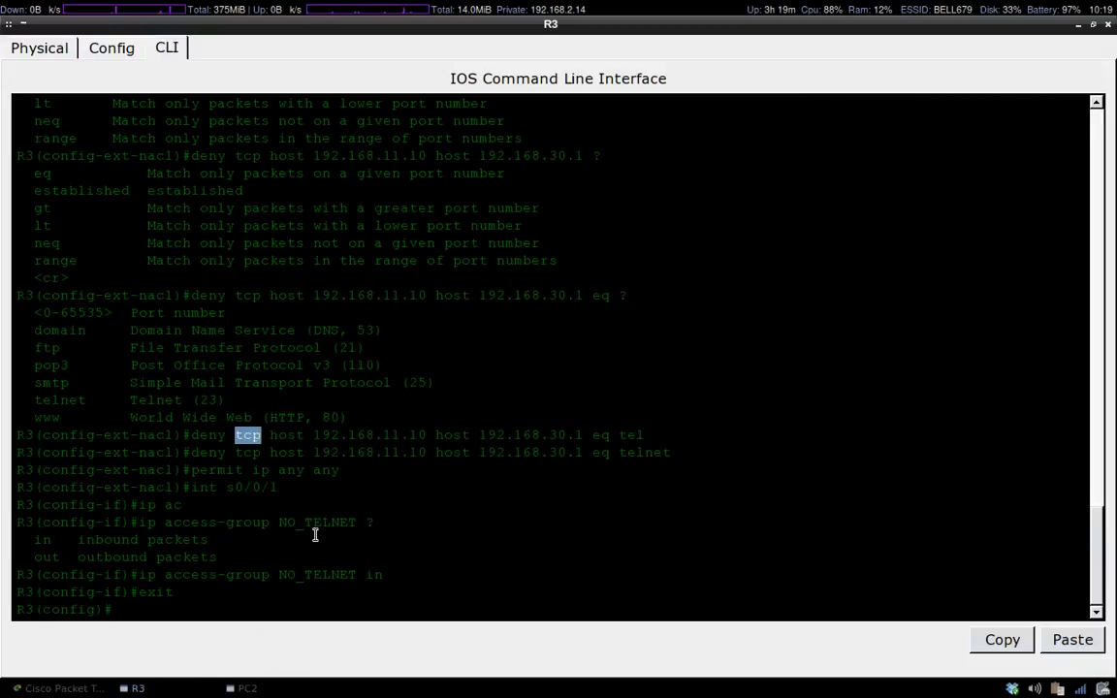
Launch the web browser, type an address into its address bar, then switch to the terminal workspace.
right_click(450, 4)
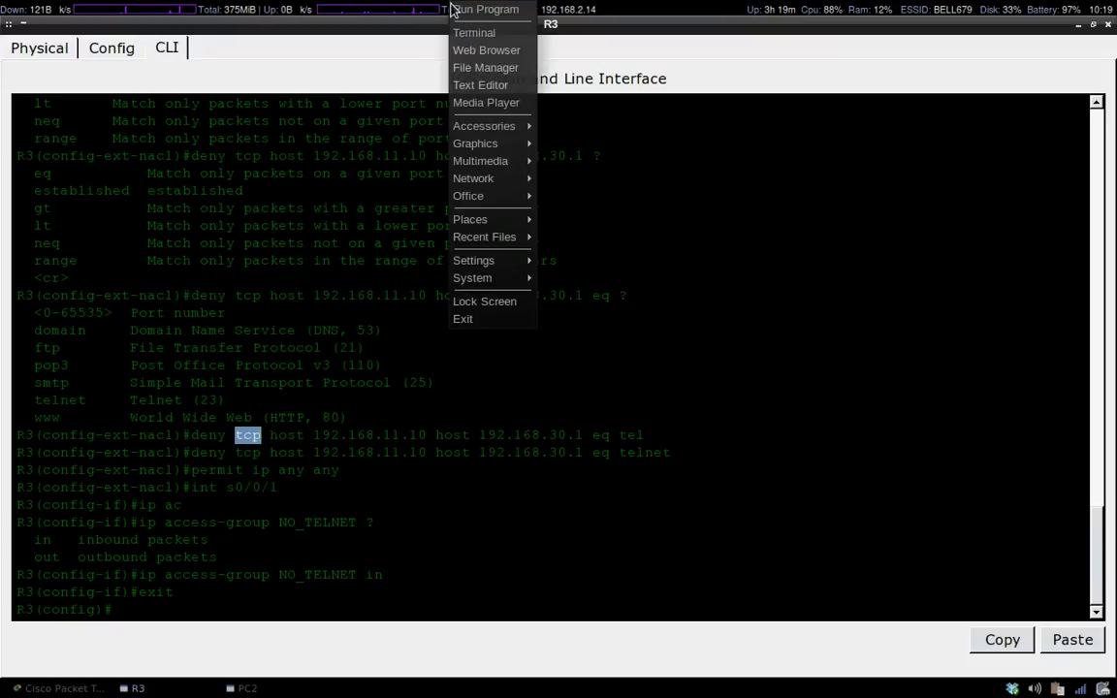
left_click(489, 51)
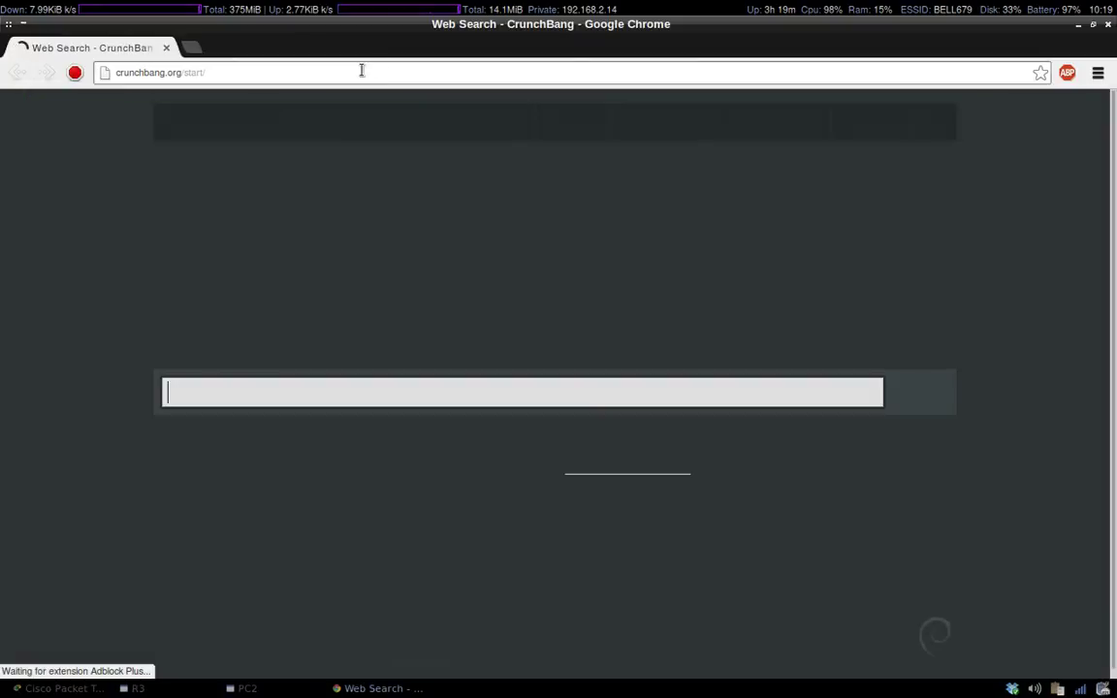
left_click(365, 72)
type("jaymichael.ca")
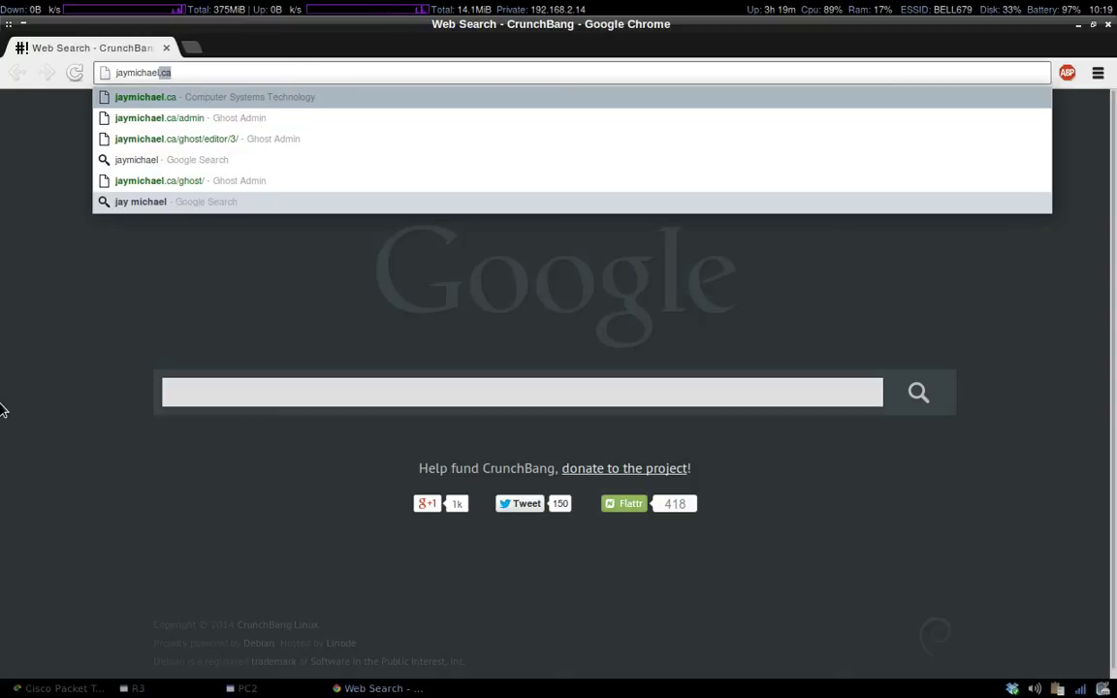
left_click(363, 30)
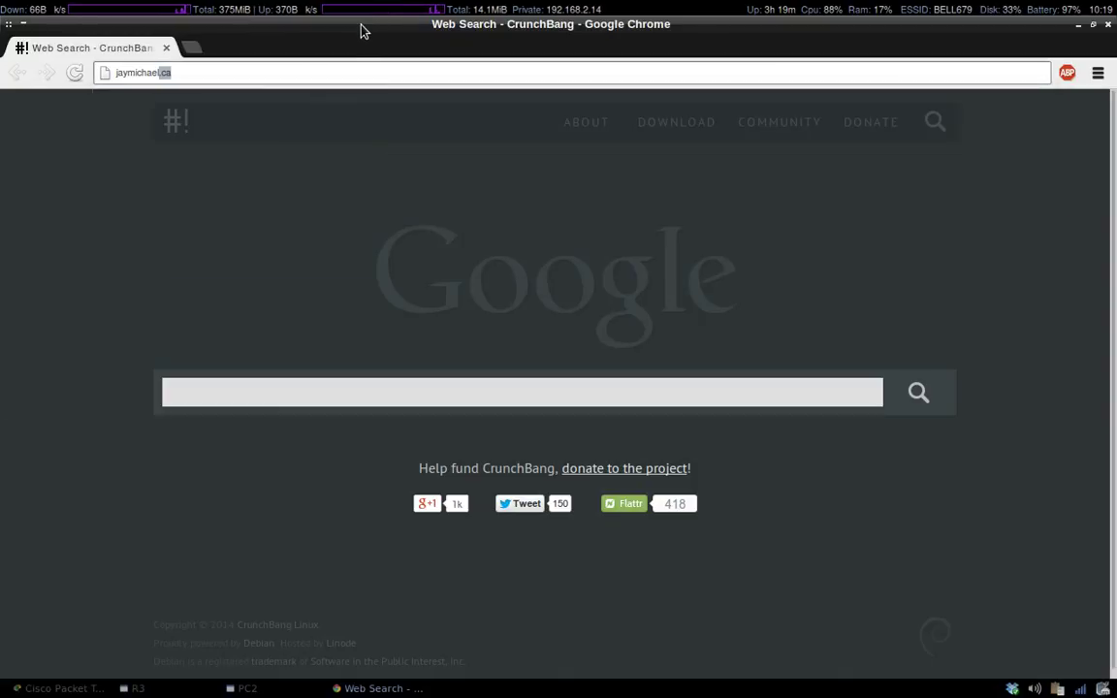
key("ctrl+alt+Right")
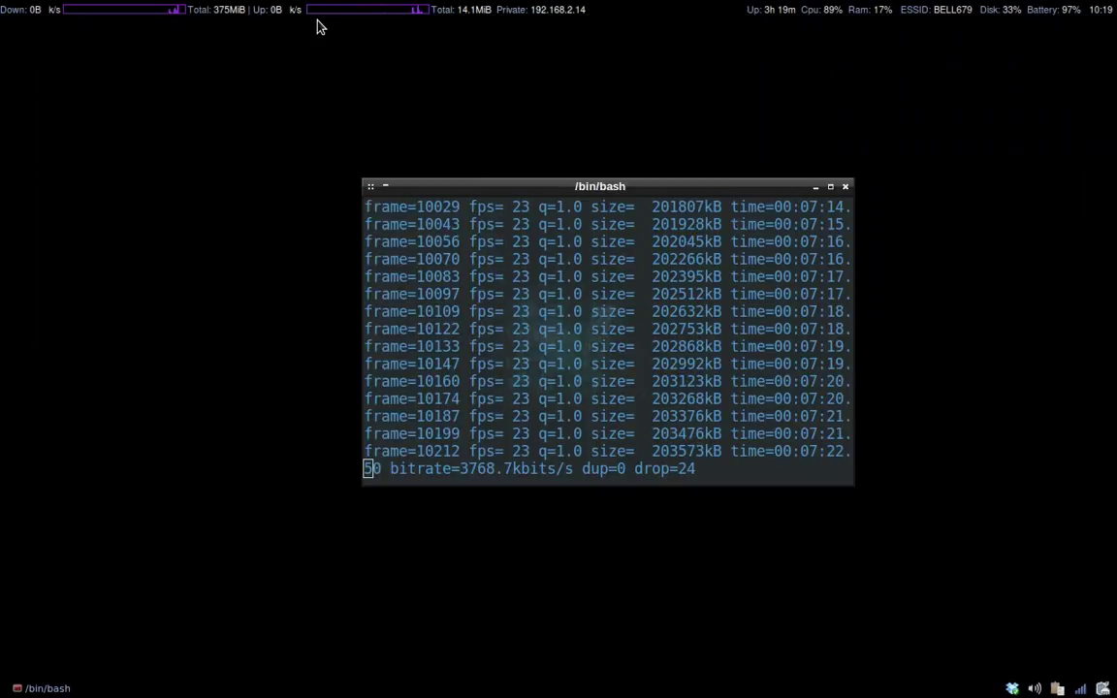